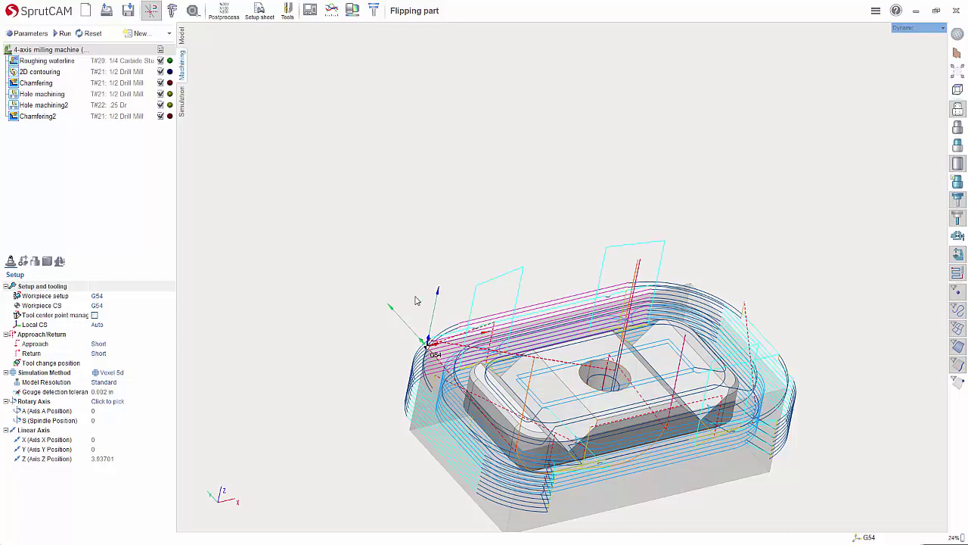
Orbit the part to a near-front view and select Chamfering2, the last operation
{"action": "middle_click_drag", "start_coordinate": [618, 378], "coordinate": [500, 136]}
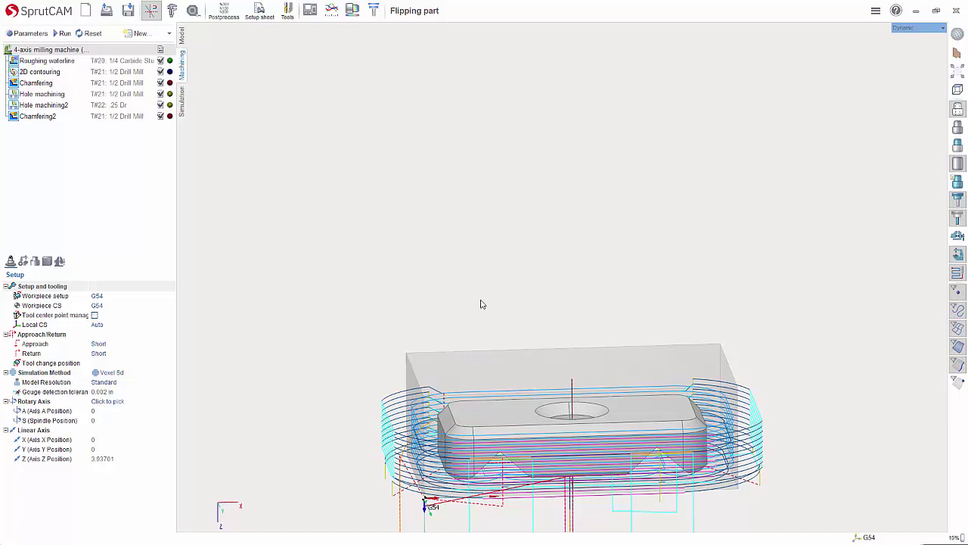
{"action": "mouse_move", "coordinate": [578, 386]}
{"action": "middle_mouse_down"}
{"action": "mouse_move", "coordinate": [575, 363]}
{"action": "mouse_move", "coordinate": [580, 381]}
{"action": "middle_mouse_up"}
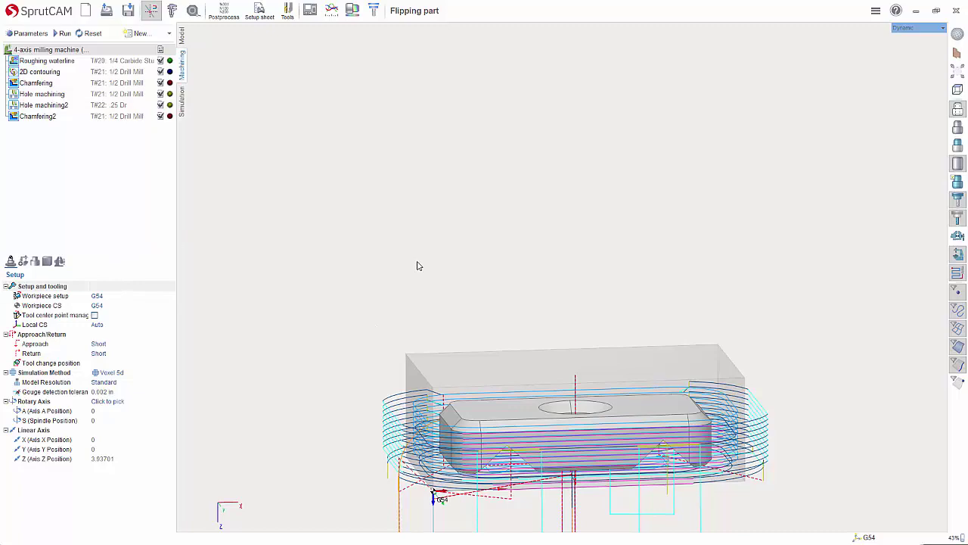
{"action": "mouse_move", "coordinate": [420, 265]}
{"action": "middle_mouse_down"}
{"action": "mouse_move", "coordinate": [411, 257]}
{"action": "mouse_move", "coordinate": [436, 260]}
{"action": "middle_mouse_up"}
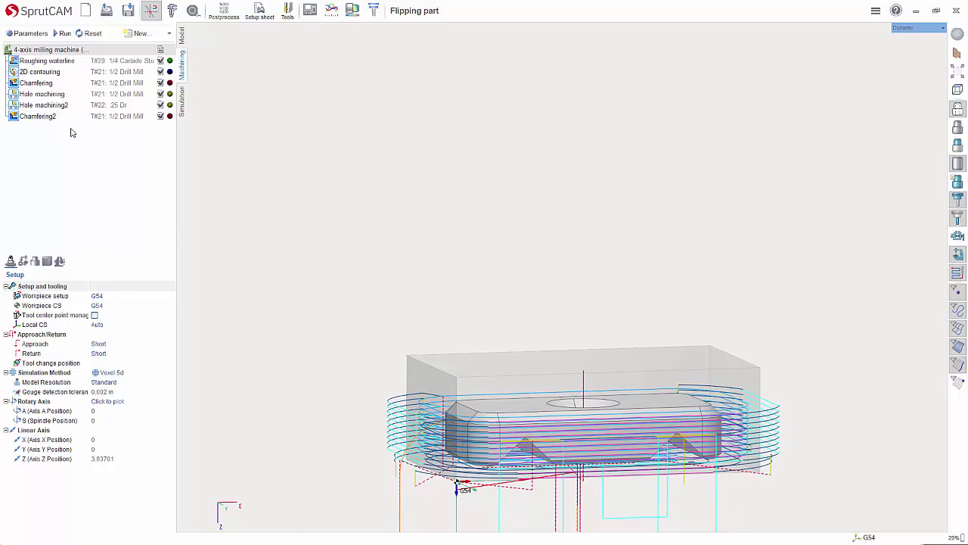
{"action": "left_click", "coordinate": [50, 117]}
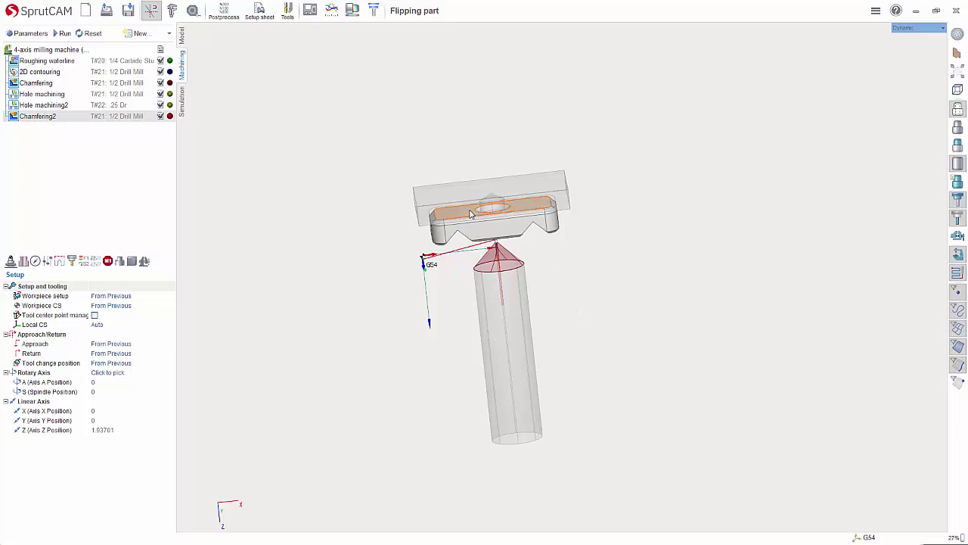
Add an Auxiliary operation after Chamfering2, undoing a trial move to second place
{"action": "left_click", "coordinate": [162, 35]}
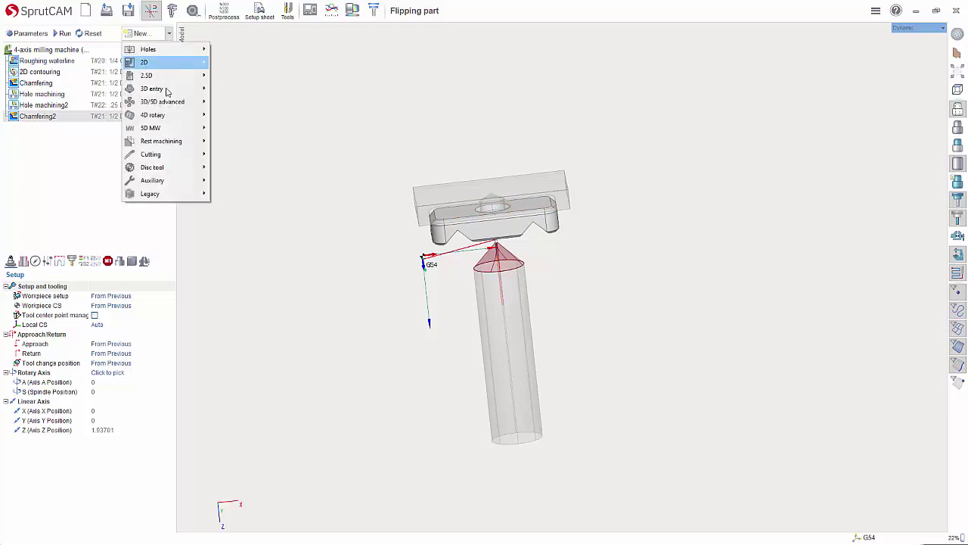
{"action": "mouse_move", "coordinate": [173, 183]}
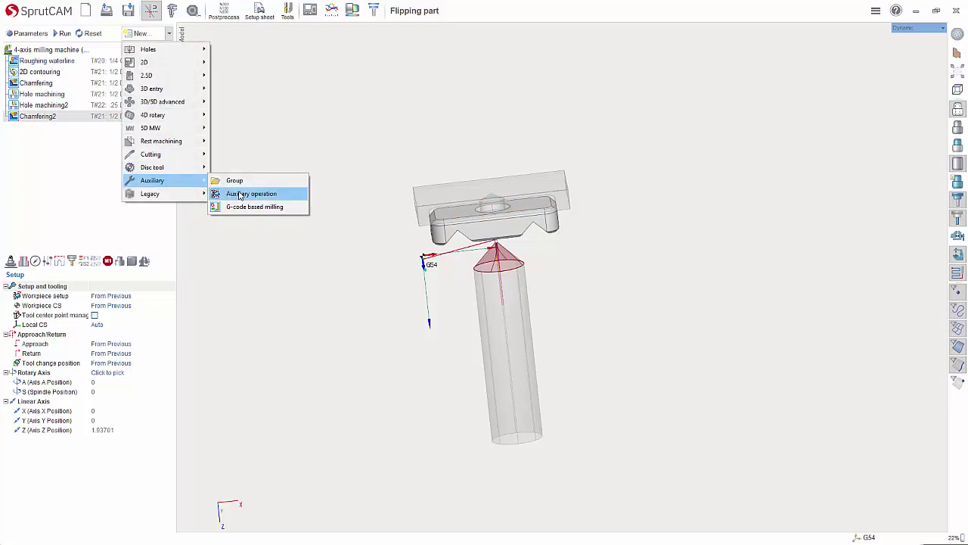
{"action": "left_click", "coordinate": [239, 194]}
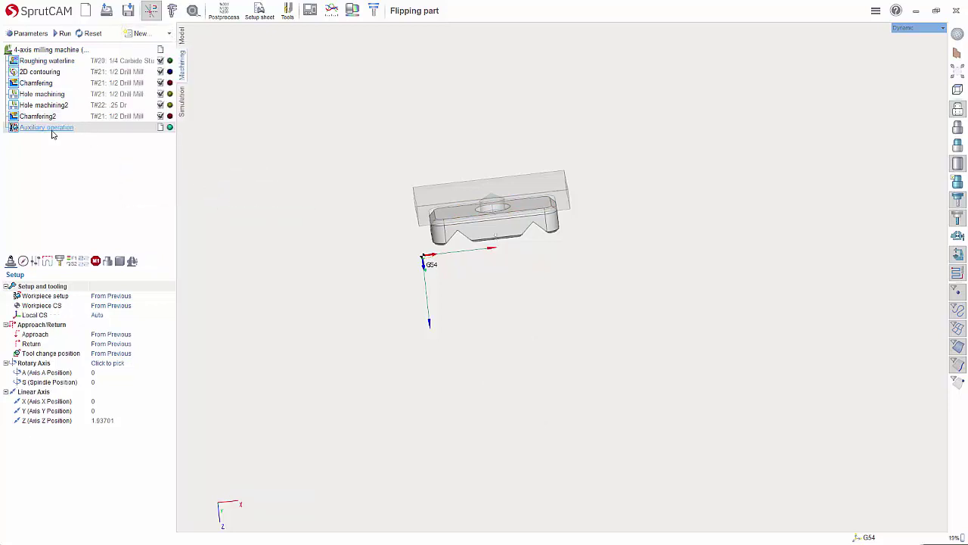
{"action": "left_click_drag", "start_coordinate": [51, 128], "coordinate": [54, 70]}
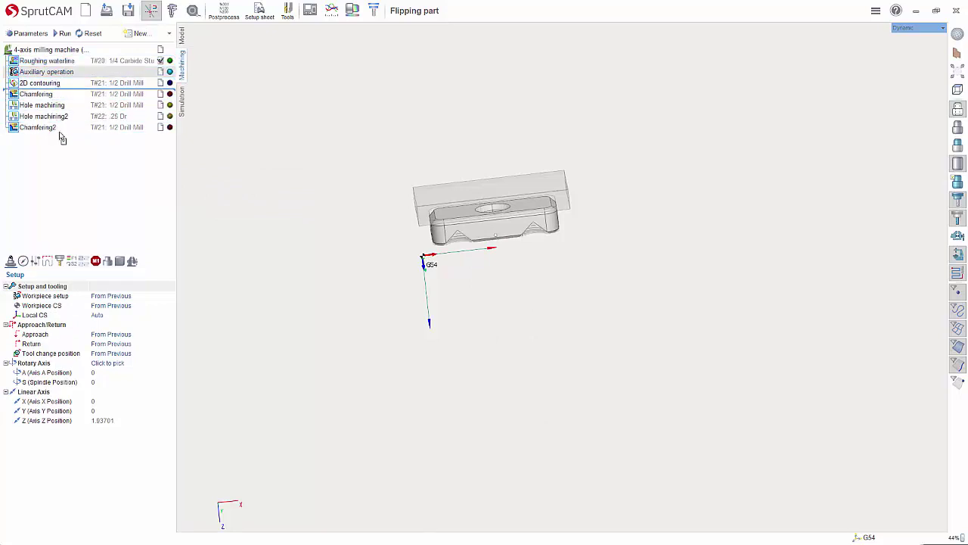
{"action": "key", "text": "ctrl+z"}
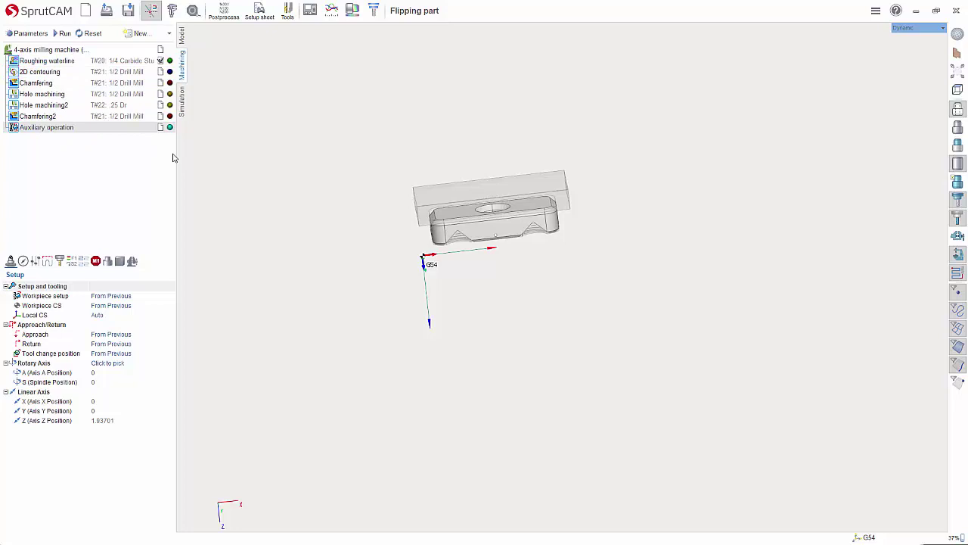
Delete all default commands, including the finish-operation macro, from the Auxiliary operation's command list
{"action": "double_click", "coordinate": [47, 129]}
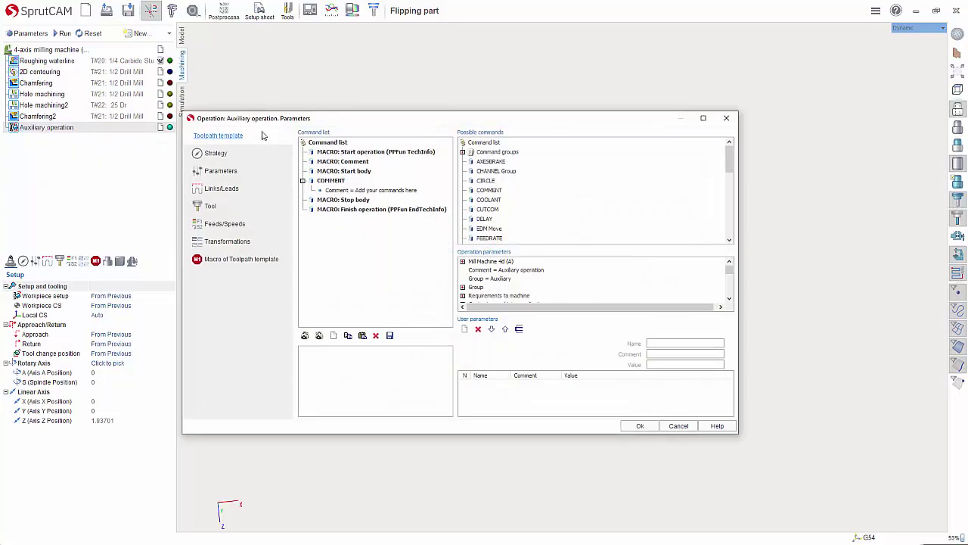
{"action": "left_click", "coordinate": [347, 210]}
{"action": "left_click", "coordinate": [377, 336]}
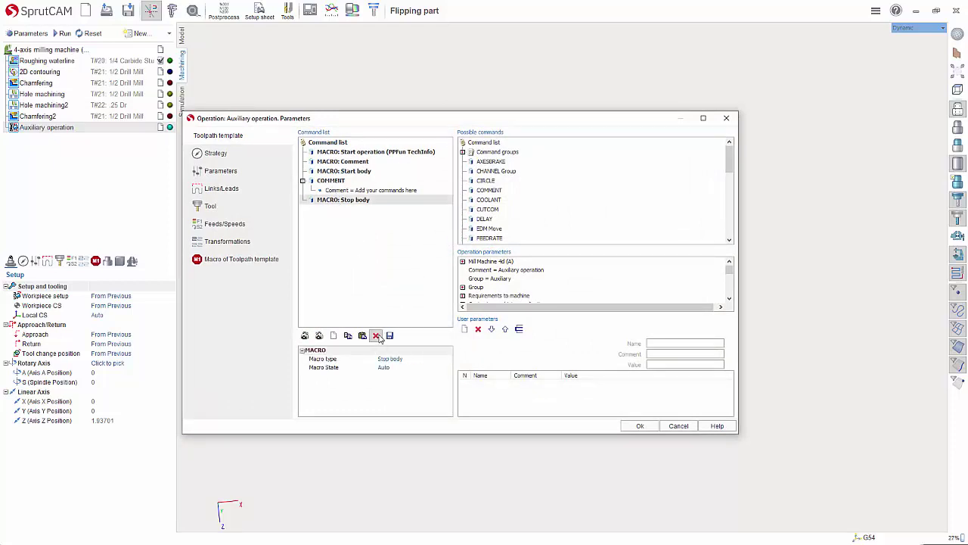
{"action": "left_click", "coordinate": [376, 335]}
{"action": "left_click", "coordinate": [377, 336]}
{"action": "left_click", "coordinate": [377, 336]}
{"action": "left_click", "coordinate": [376, 336]}
{"action": "left_click", "coordinate": [376, 336]}
{"action": "scroll", "coordinate": [537, 196], "scroll_direction": "down", "scroll_amount": 5}
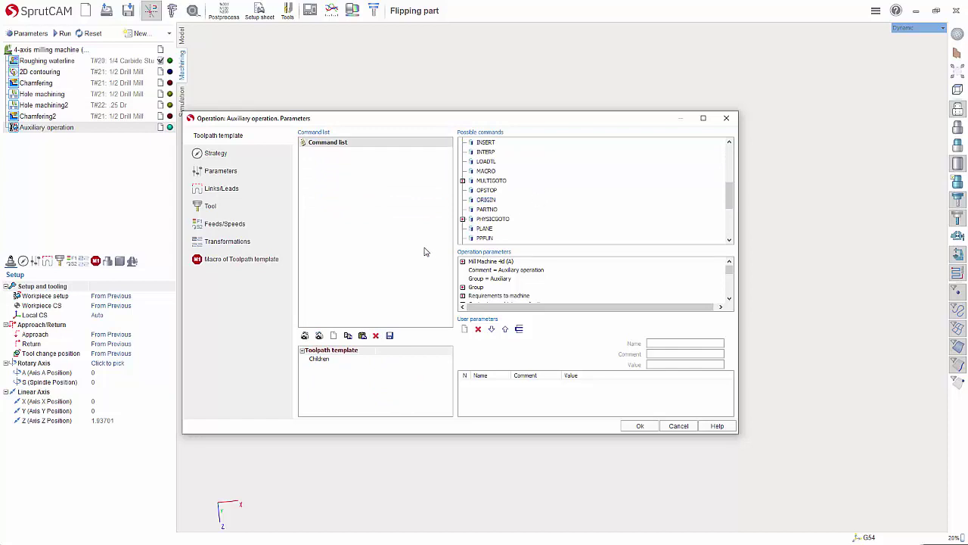
{"action": "scroll", "coordinate": [559, 215], "scroll_direction": "down", "scroll_amount": 4}
{"action": "scroll", "coordinate": [560, 220], "scroll_direction": "up", "scroll_amount": 4}
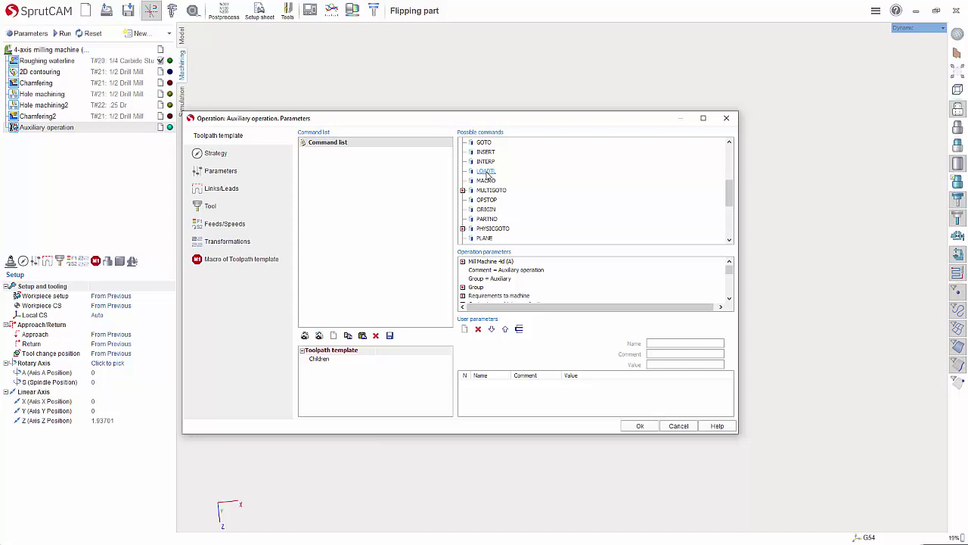
Add a LOADTL tool-load command followed by a STOP command
{"action": "double_click", "coordinate": [486, 173]}
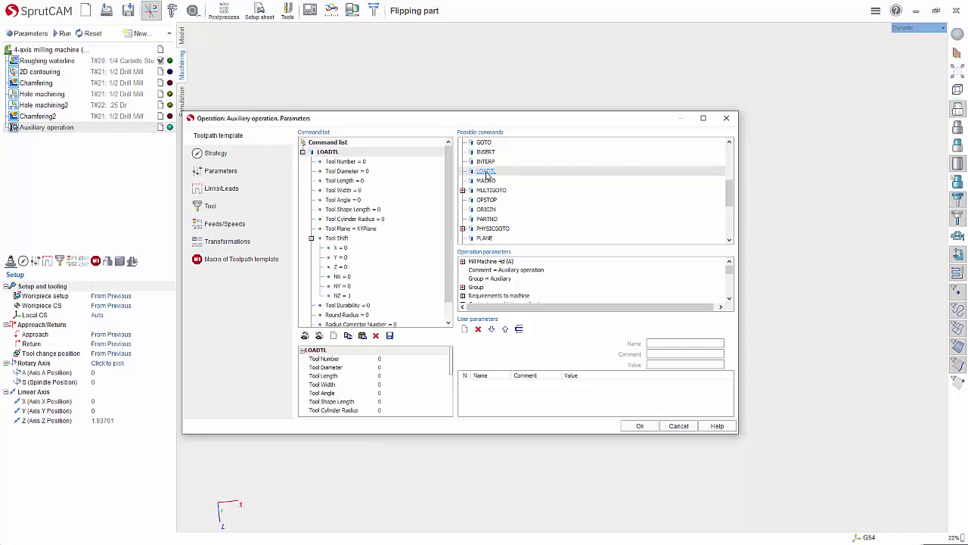
{"action": "left_click", "coordinate": [303, 153]}
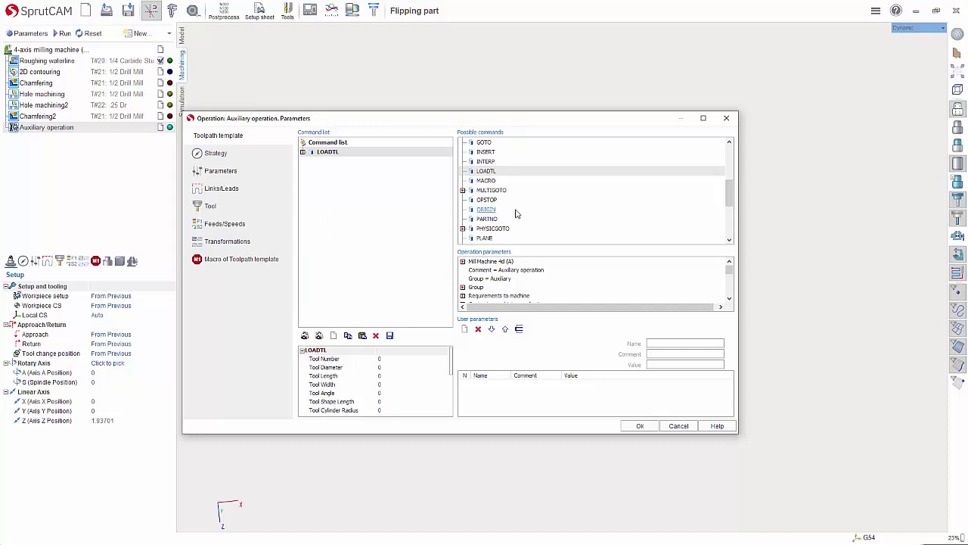
{"action": "scroll", "coordinate": [515, 212], "scroll_direction": "down", "scroll_amount": 4}
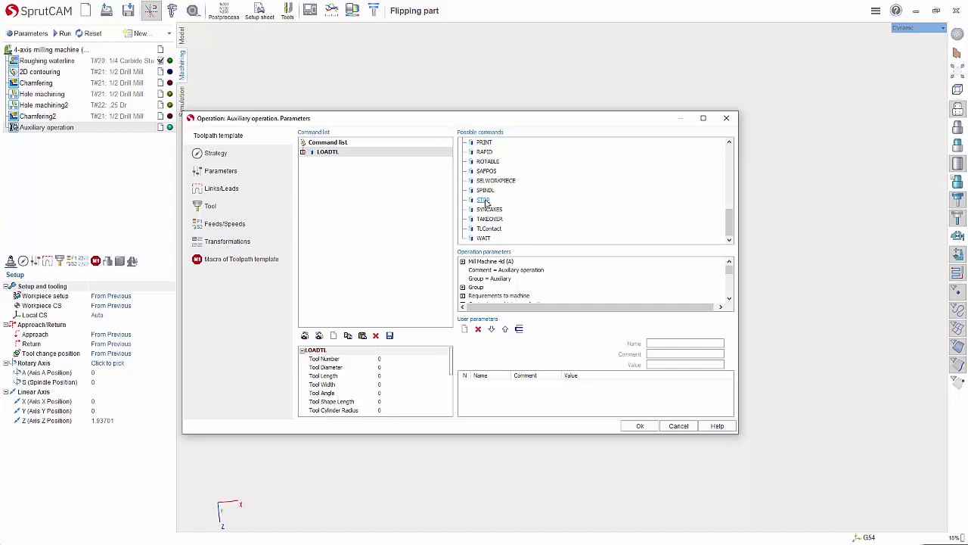
{"action": "double_click", "coordinate": [484, 201]}
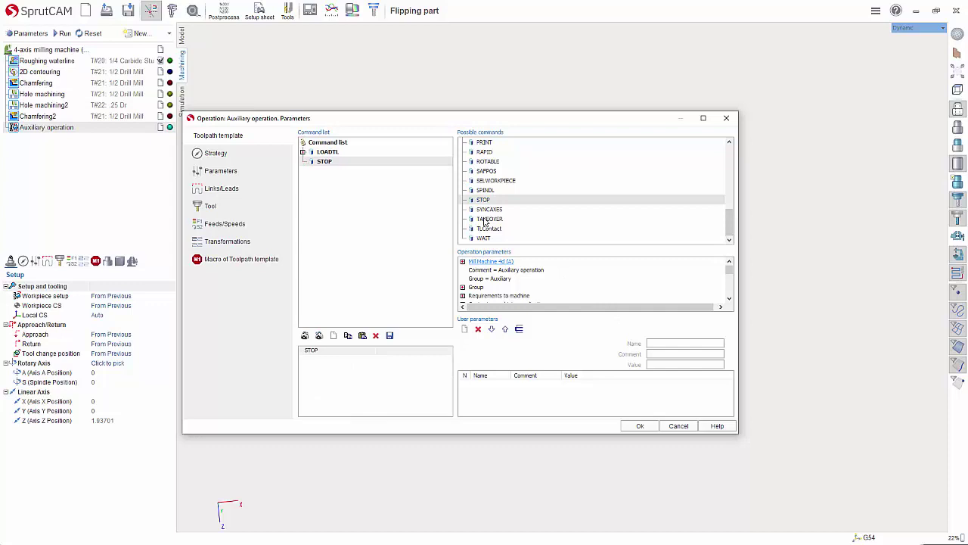
Confirm the Auxiliary operation's LOADTL and STOP commands
{"action": "left_click", "coordinate": [640, 425]}
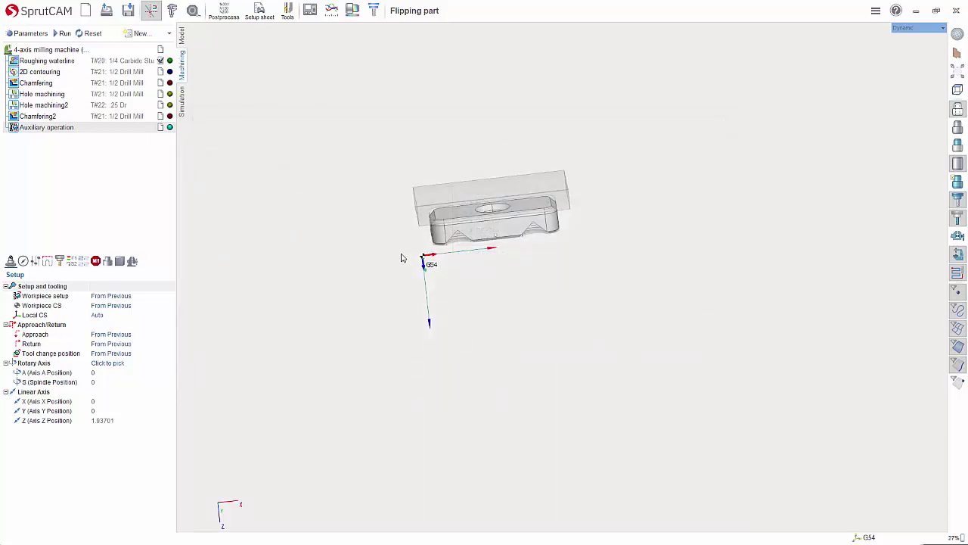
{"action": "middle_click_drag", "start_coordinate": [417, 246], "coordinate": [442, 252]}
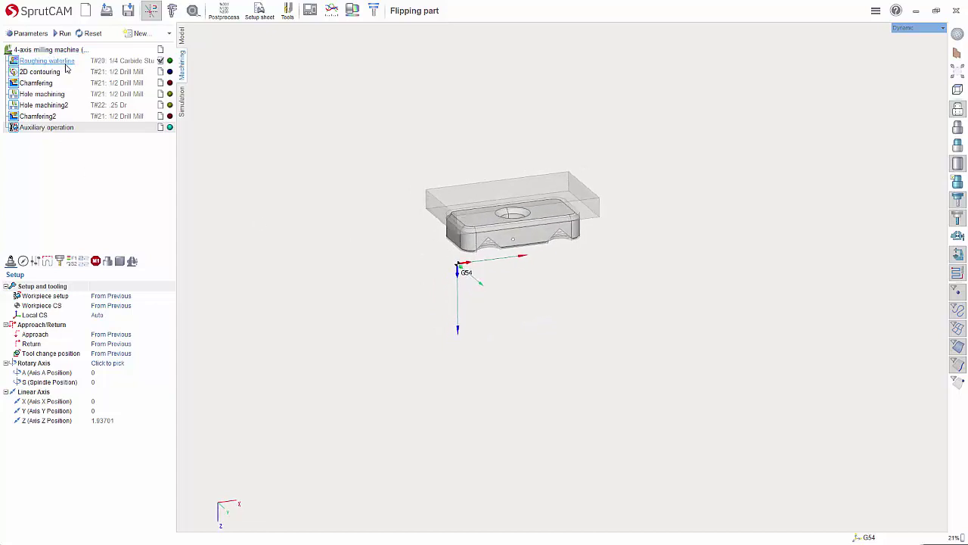
{"action": "middle_click_drag", "start_coordinate": [444, 202], "coordinate": [457, 219]}
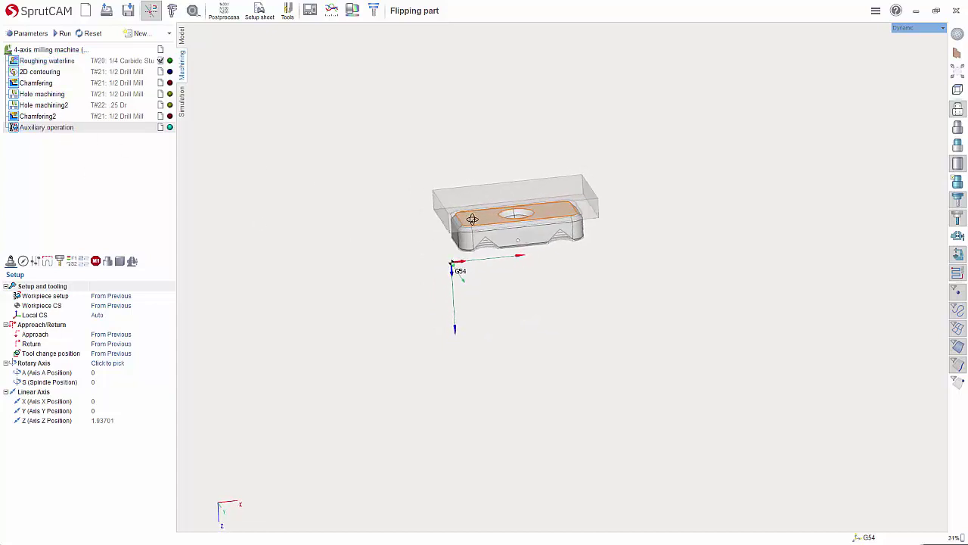
Paste a copy of Roughing waterline after the Auxiliary operation and select Roughing waterline2
{"action": "right_click", "coordinate": [67, 64]}
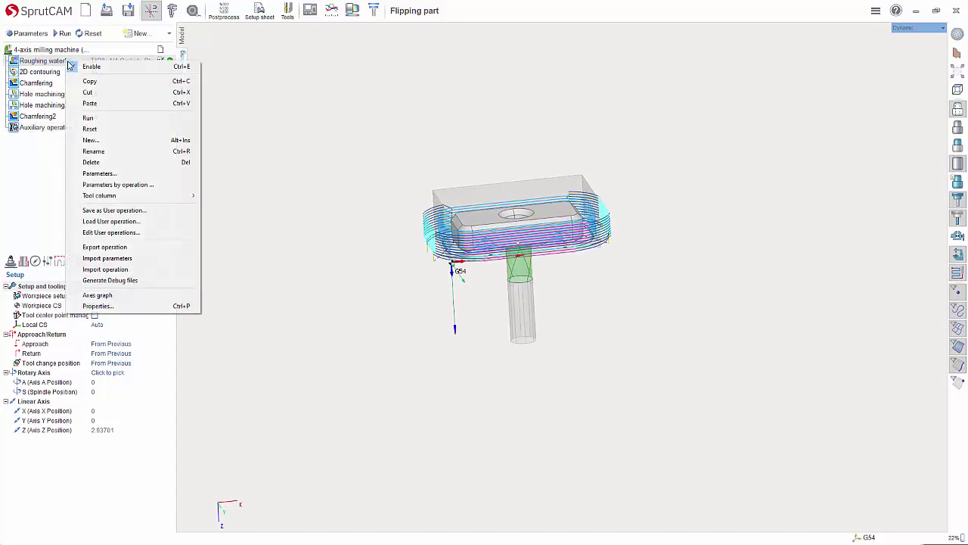
{"action": "left_click", "coordinate": [90, 81]}
{"action": "right_click", "coordinate": [48, 126]}
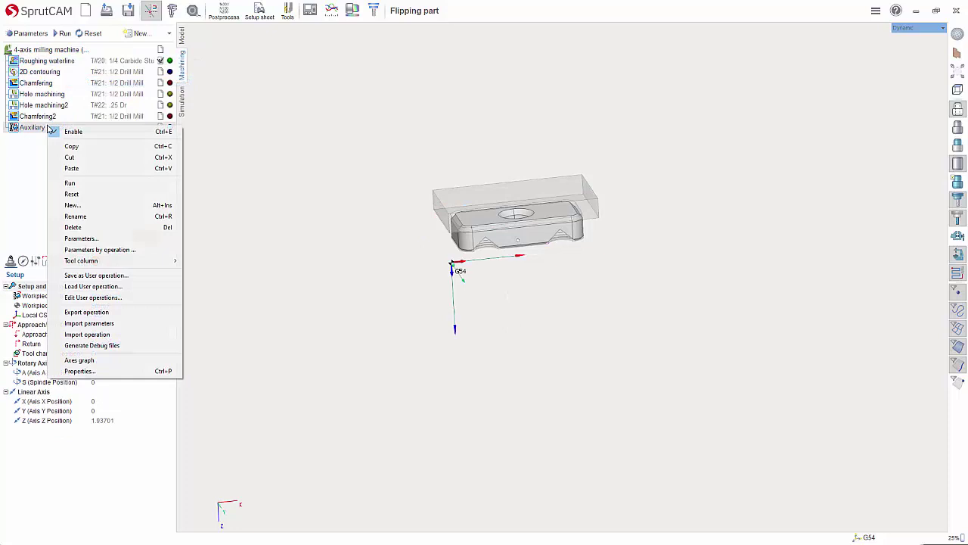
{"action": "left_click", "coordinate": [76, 174]}
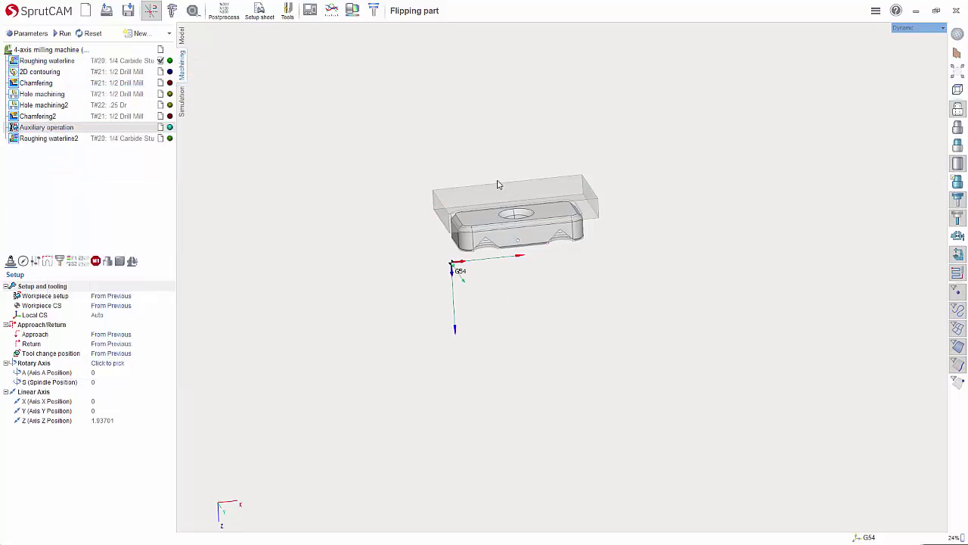
{"action": "right_click_drag", "start_coordinate": [501, 184], "coordinate": [541, 217]}
{"action": "left_click", "coordinate": [51, 138]}
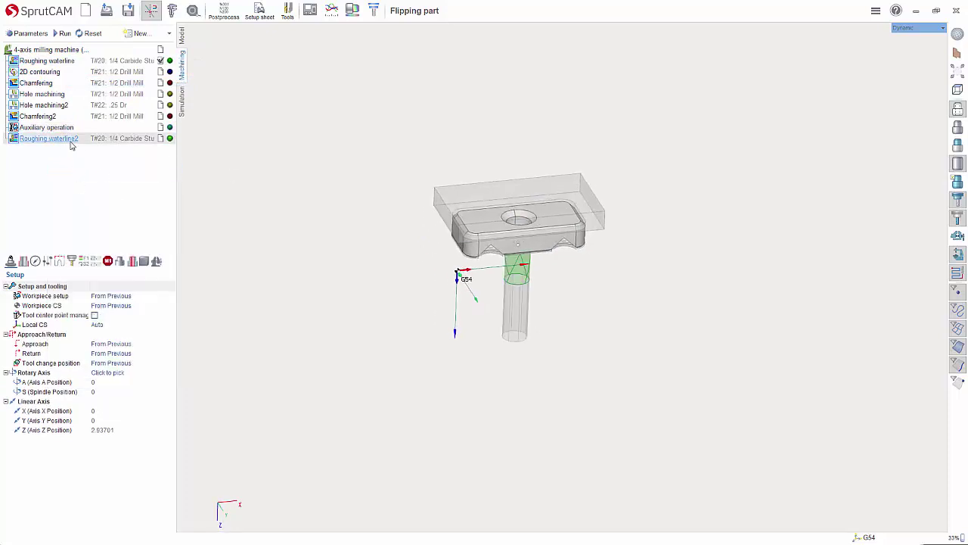
{"action": "right_click_drag", "start_coordinate": [383, 215], "coordinate": [363, 220]}
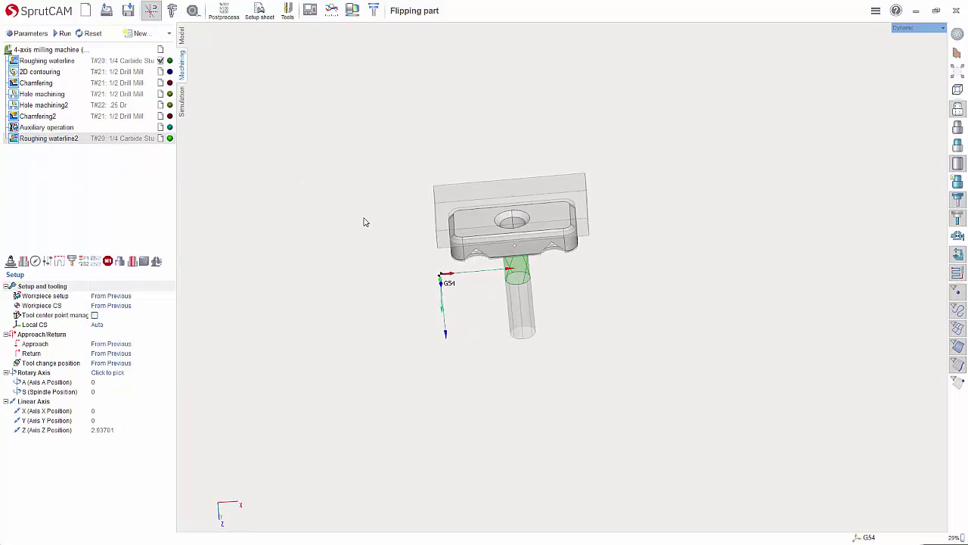
Create Local CS1 by point and axes, with its origin at the part's top-left corner
{"action": "left_click", "coordinate": [856, 537]}
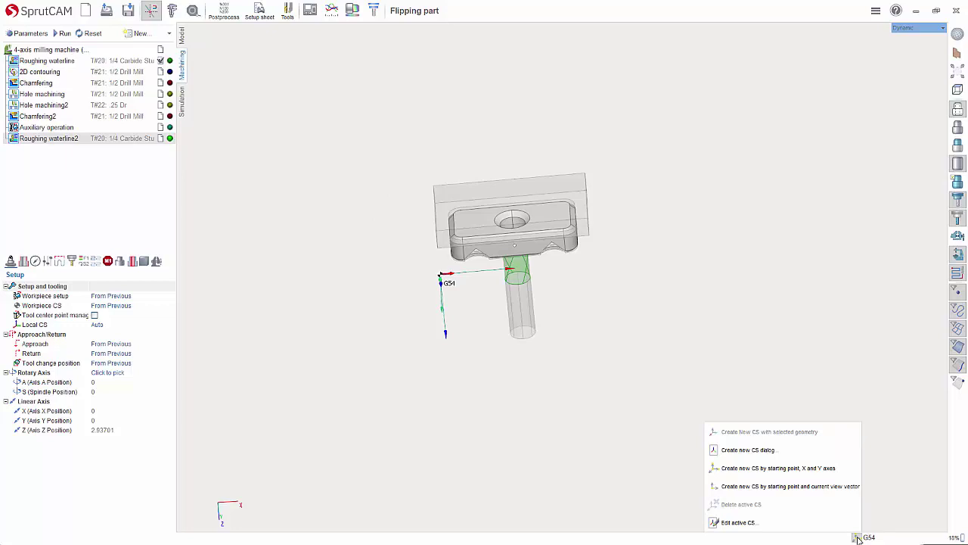
{"action": "left_click", "coordinate": [768, 471]}
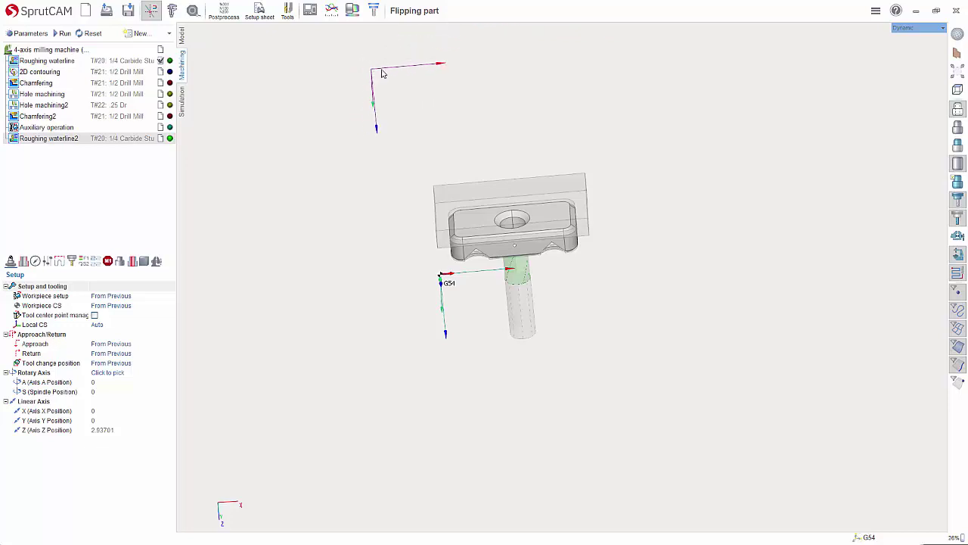
{"action": "left_click", "coordinate": [435, 188]}
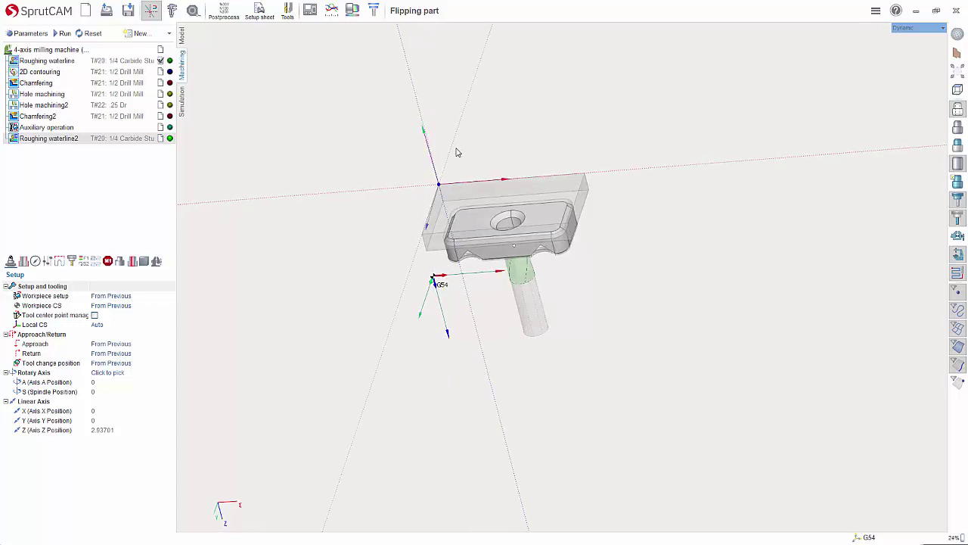
{"action": "left_click", "coordinate": [457, 151]}
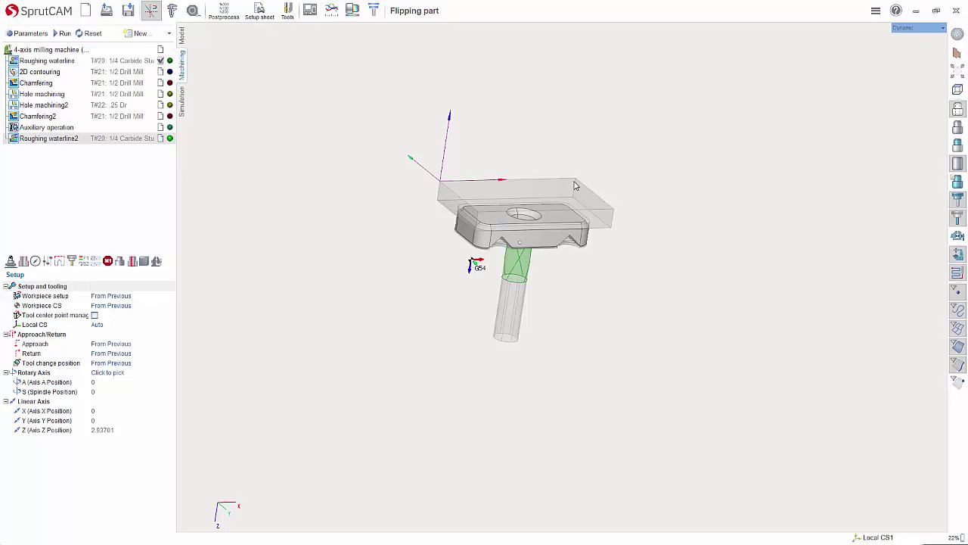
Keep Local CS1 active instead of G54 and bring up the coordinate-system actions
{"action": "left_click", "coordinate": [909, 537]}
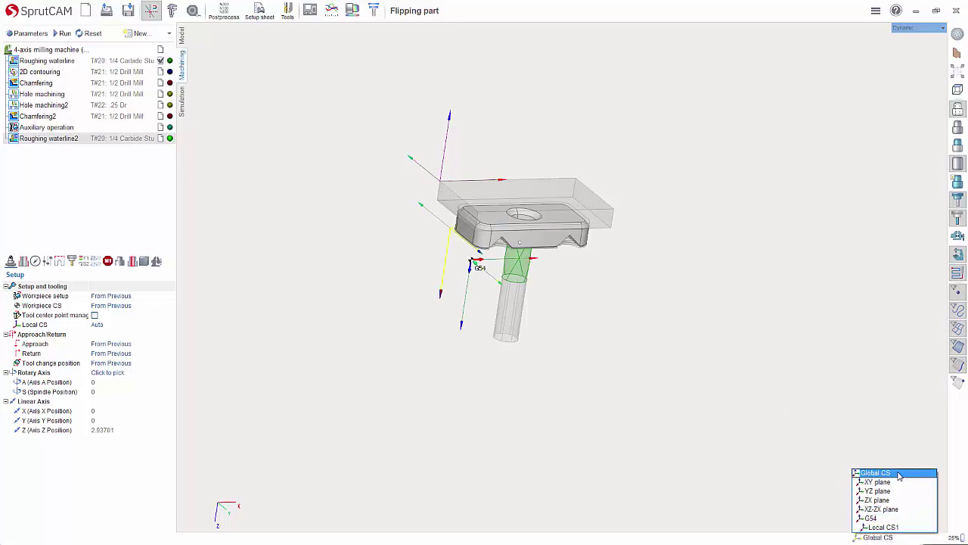
{"action": "left_click", "coordinate": [881, 518]}
{"action": "key", "text": "Escape"}
{"action": "right_click_drag", "start_coordinate": [459, 312], "coordinate": [505, 286]}
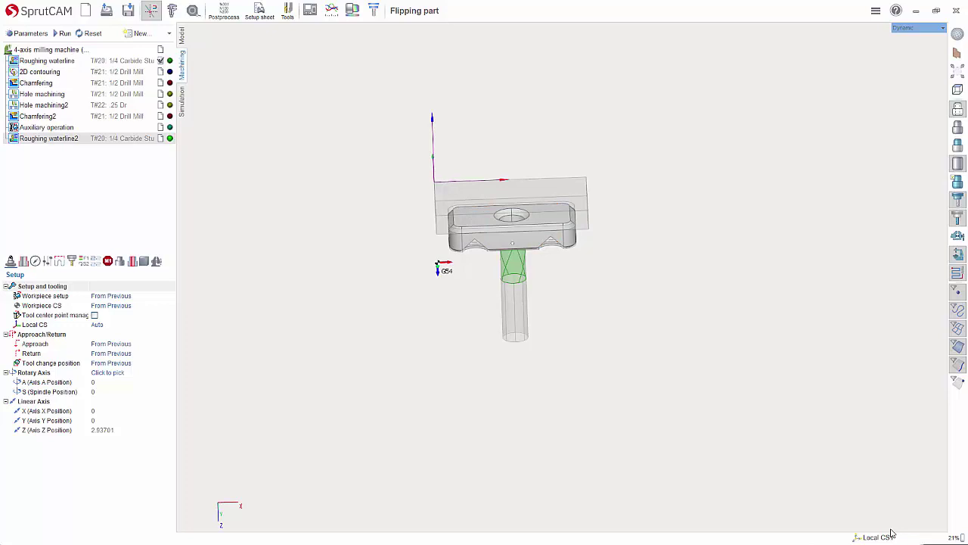
{"action": "left_click", "coordinate": [863, 537]}
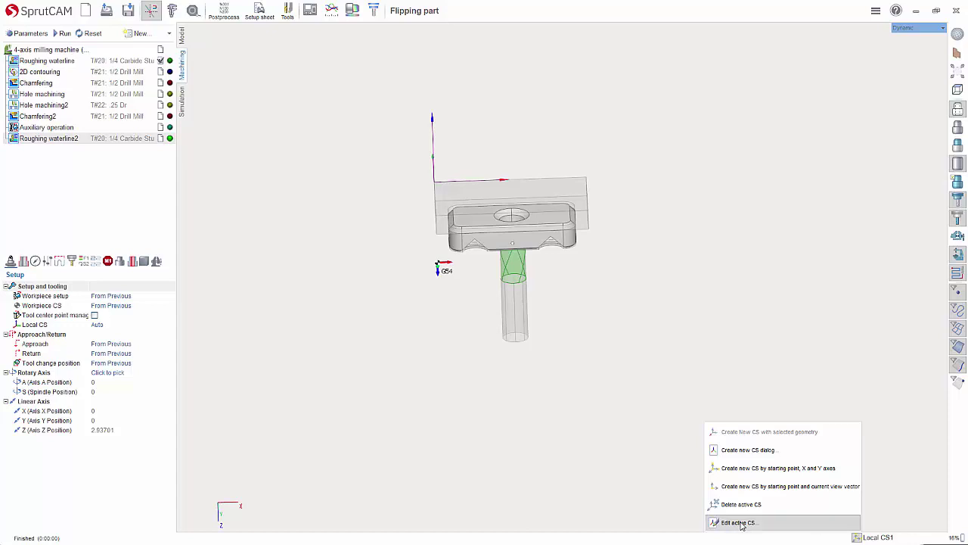
Rename the active coordinate system from Local CS1 to G55
{"action": "left_click", "coordinate": [740, 523]}
{"action": "left_click_drag", "start_coordinate": [855, 382], "coordinate": [825, 310]}
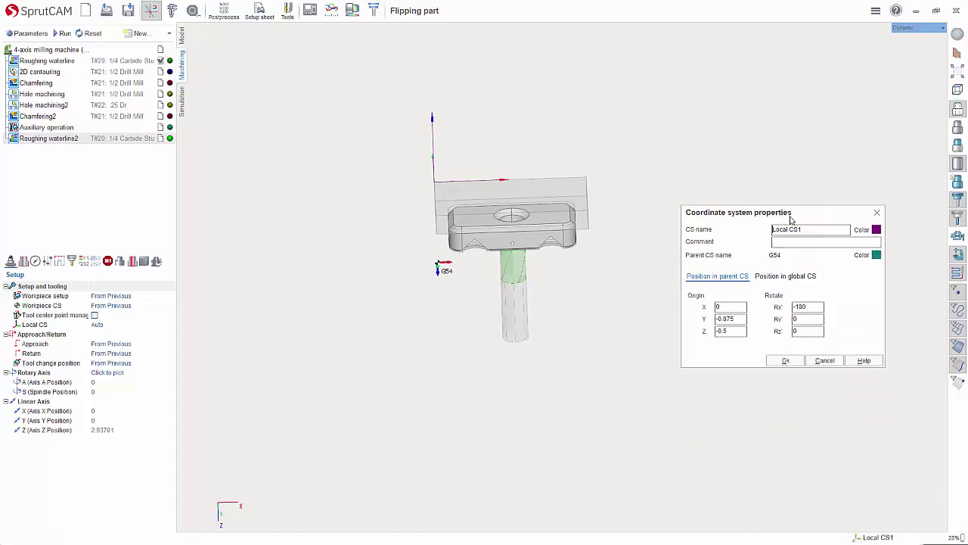
{"action": "left_click_drag", "start_coordinate": [816, 229], "coordinate": [677, 226]}
{"action": "type", "text": "G55"}
{"action": "left_click", "coordinate": [796, 363]}
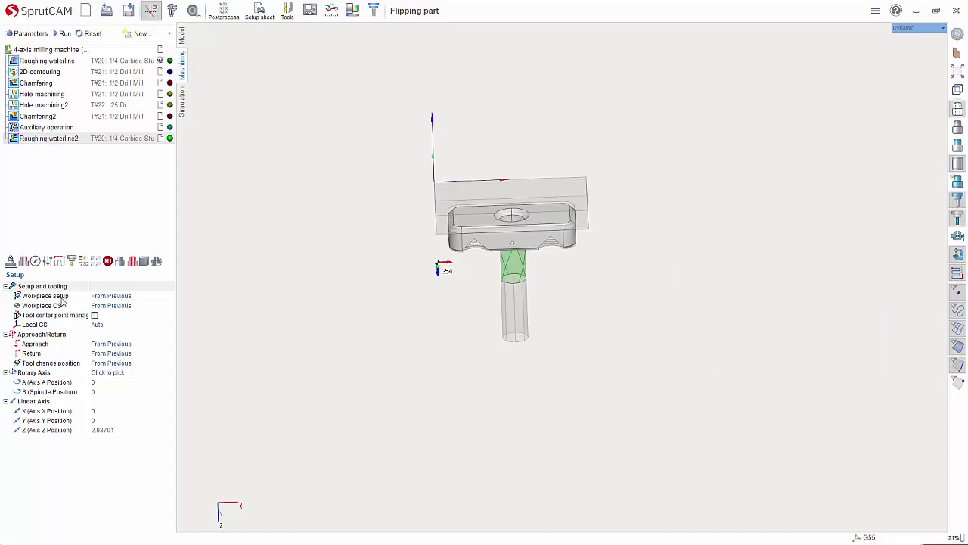
Set Roughing waterline2's workpiece setup Geometrical CS to G55, then open its Workpiece CS settings
{"action": "left_click", "coordinate": [144, 296]}
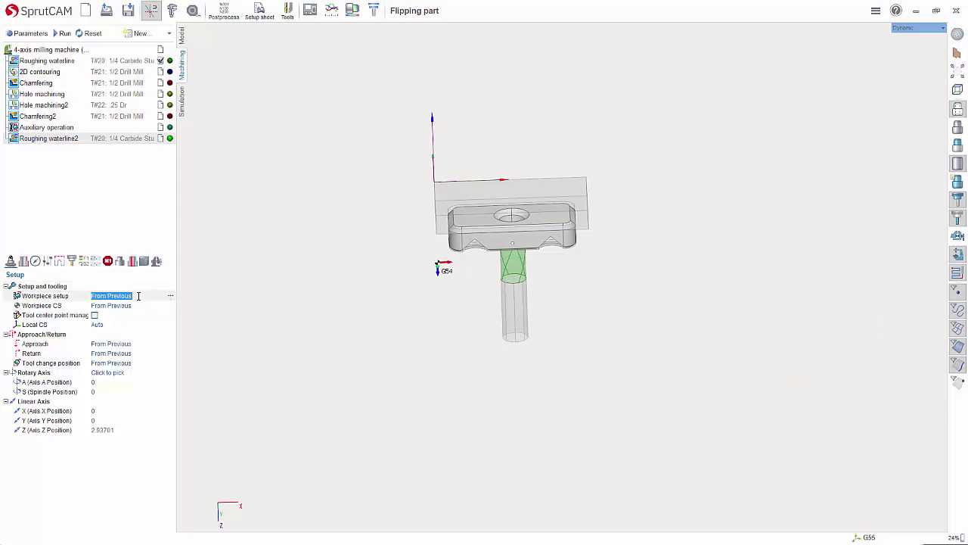
{"action": "left_click", "coordinate": [57, 140]}
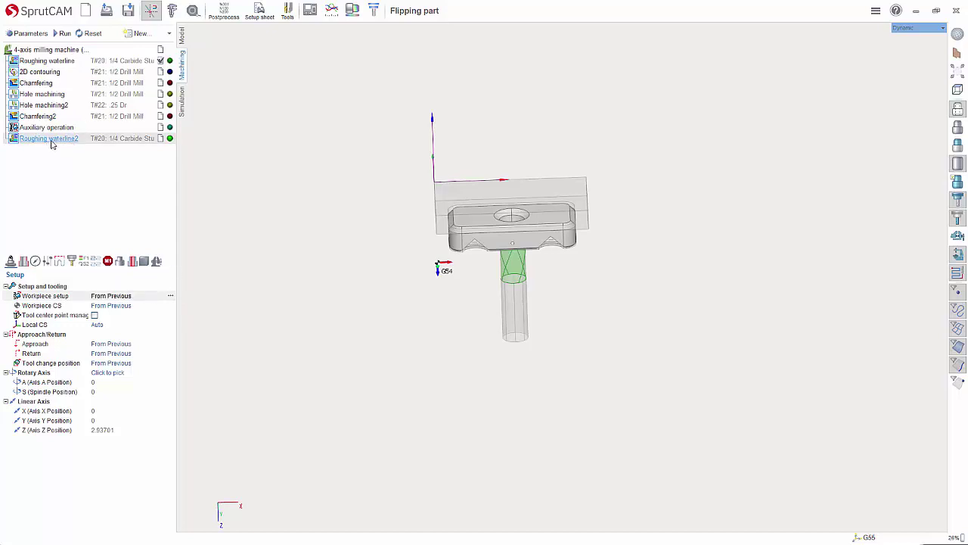
{"action": "left_click", "coordinate": [43, 296]}
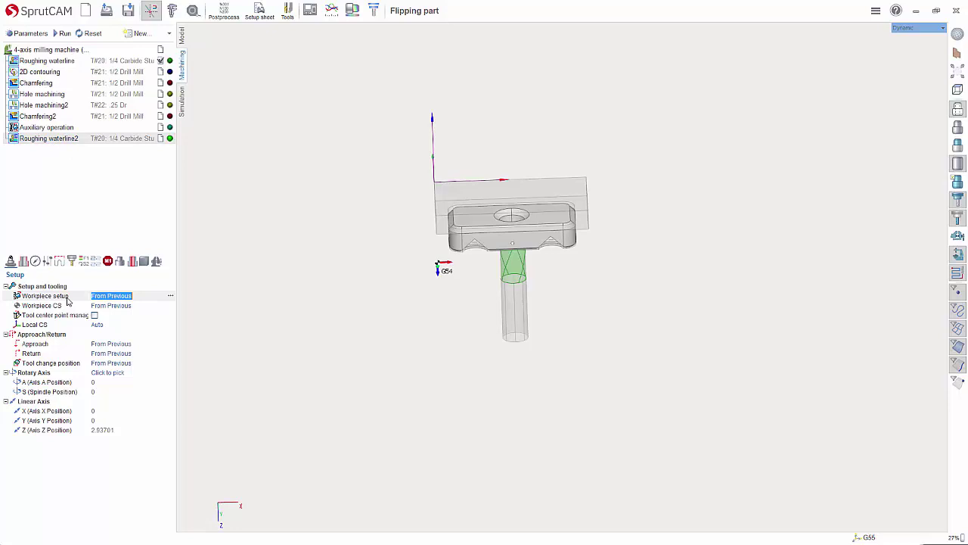
{"action": "left_click", "coordinate": [171, 297]}
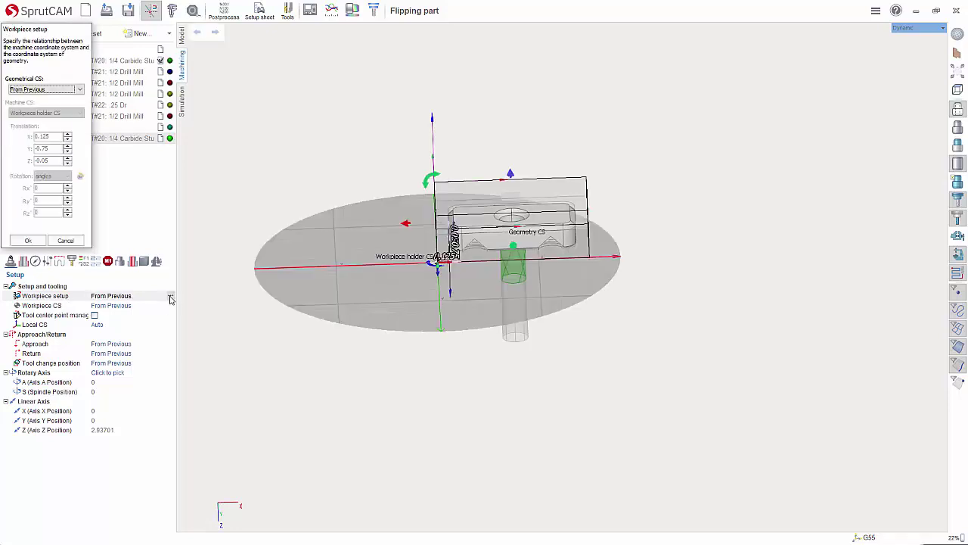
{"action": "left_click", "coordinate": [38, 89]}
{"action": "left_click", "coordinate": [28, 148]}
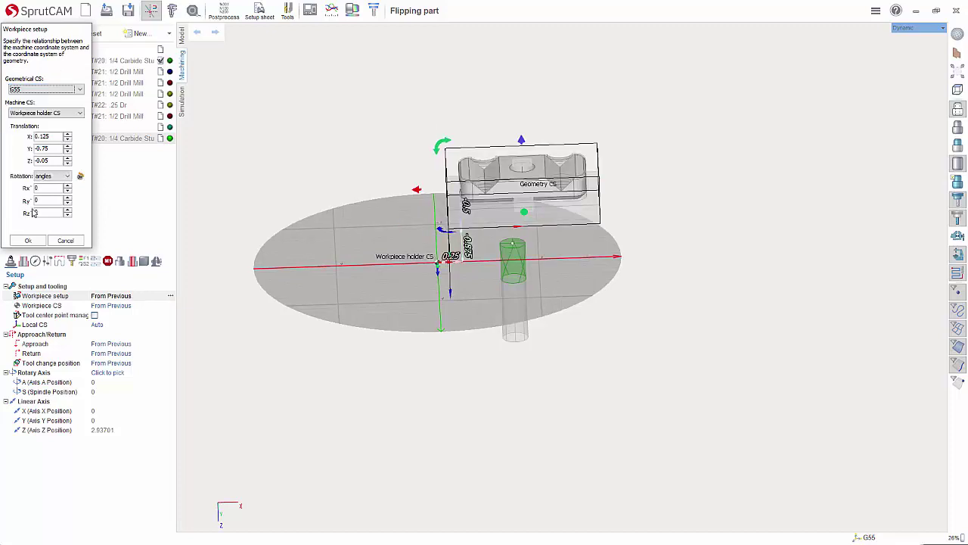
{"action": "left_click", "coordinate": [28, 241]}
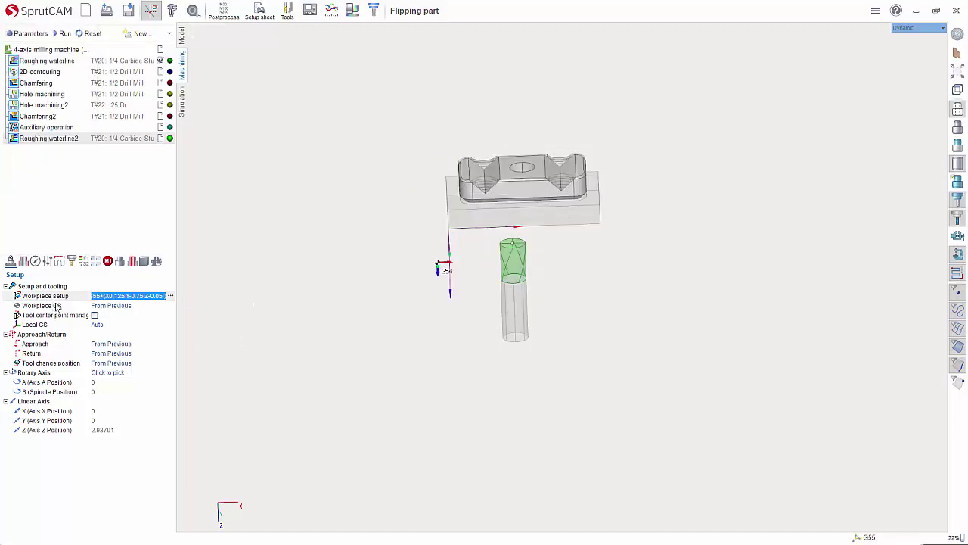
{"action": "left_click", "coordinate": [115, 309]}
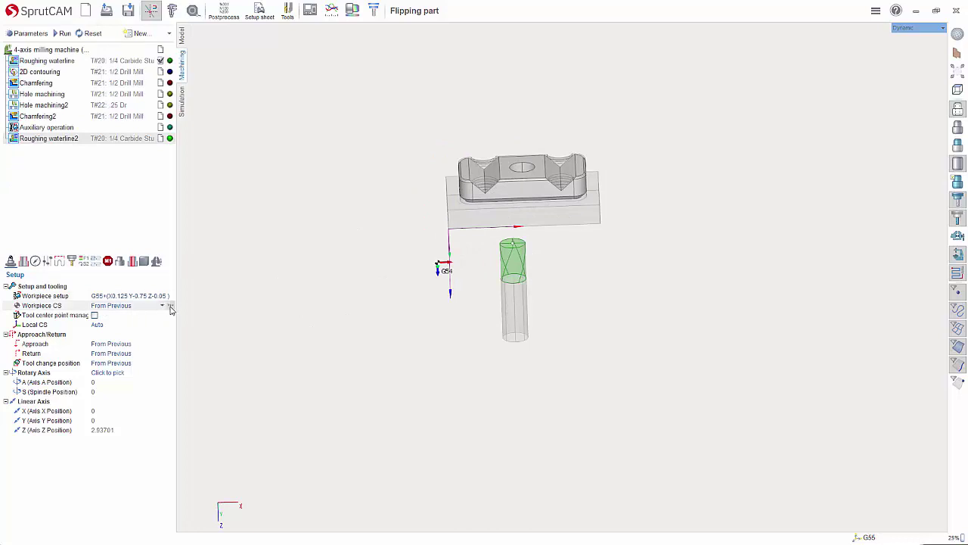
{"action": "left_click", "coordinate": [170, 304]}
Set the workpiece CS Mode to G55 with LCS number 55
{"action": "left_click", "coordinate": [51, 57]}
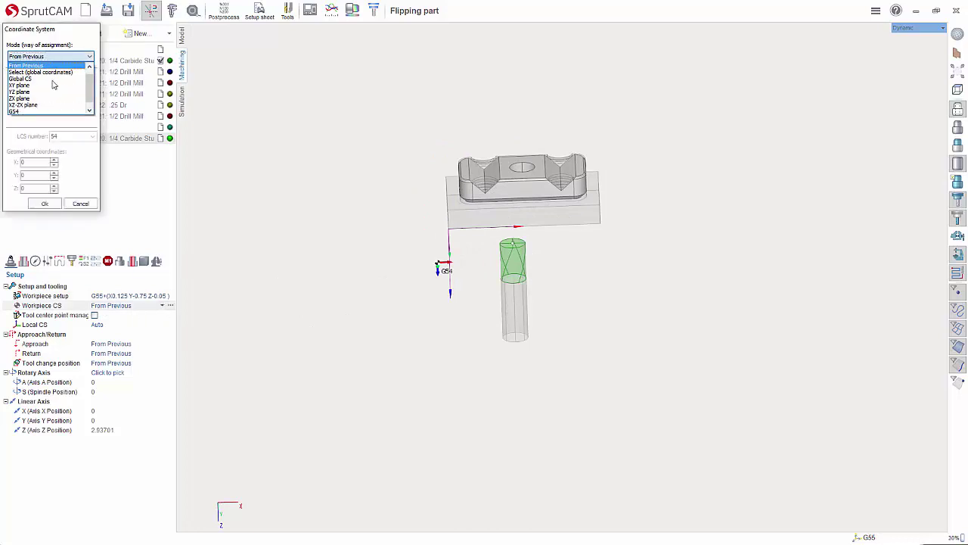
{"action": "scroll", "coordinate": [35, 114], "scroll_direction": "down", "scroll_amount": 1}
{"action": "left_click", "coordinate": [15, 112]}
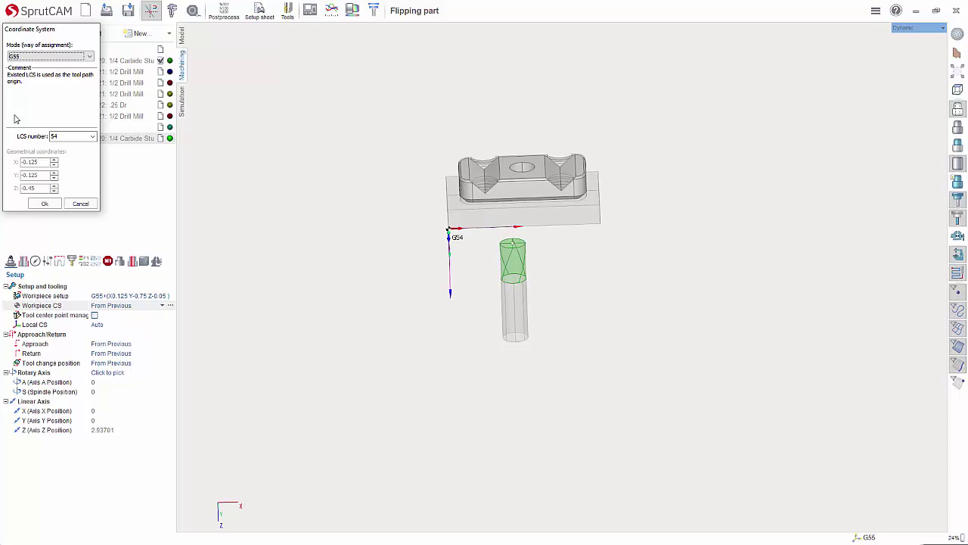
{"action": "left_click", "coordinate": [91, 136]}
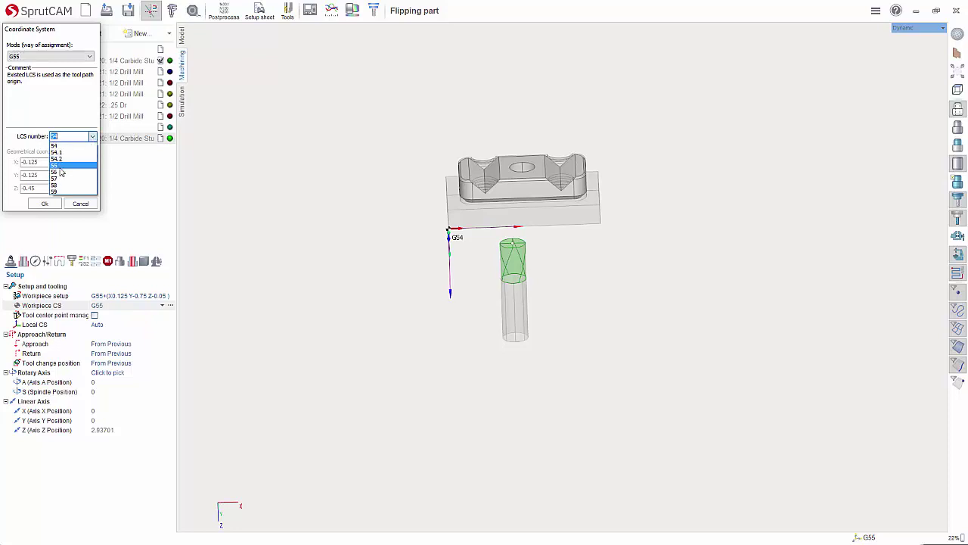
{"action": "left_click", "coordinate": [60, 167]}
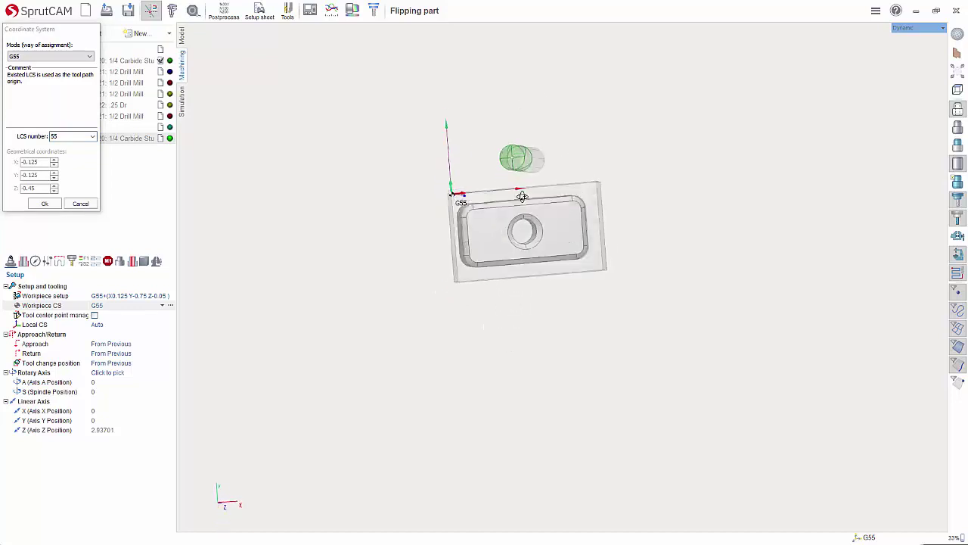
{"action": "left_click", "coordinate": [48, 203]}
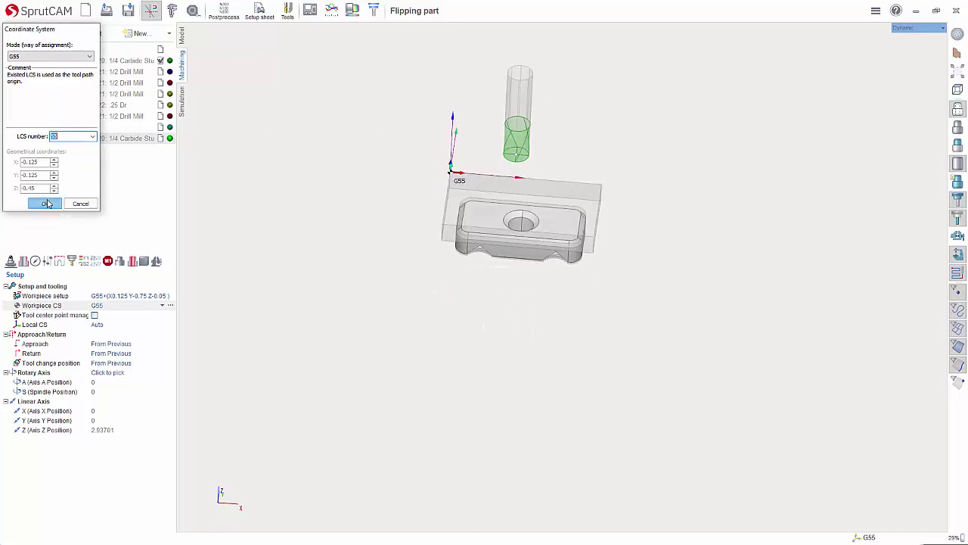
{"action": "right_click_drag", "start_coordinate": [525, 216], "coordinate": [490, 205]}
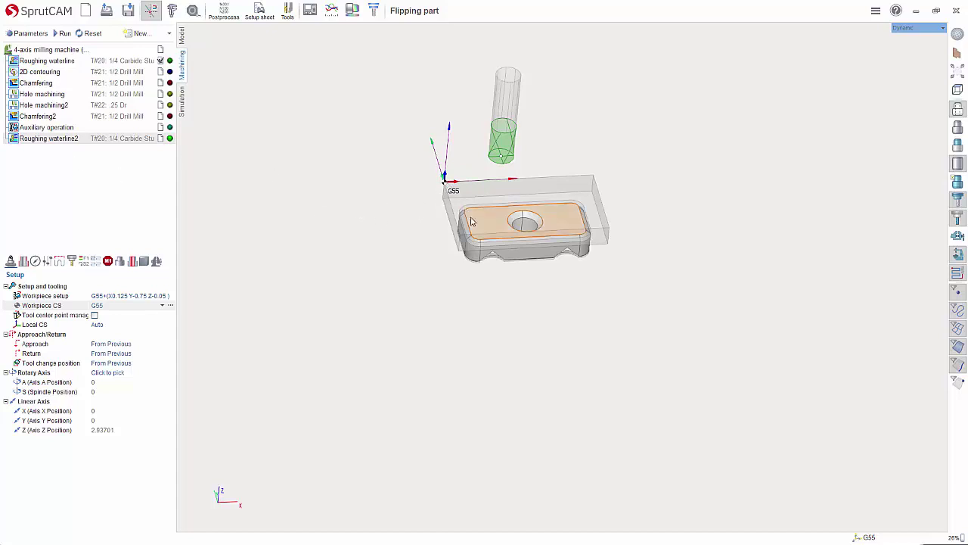
Delete Roughing waterline2 and paste a fresh Roughing waterline copy after the Auxiliary operation
{"action": "middle_click_drag", "start_coordinate": [542, 227], "coordinate": [530, 226]}
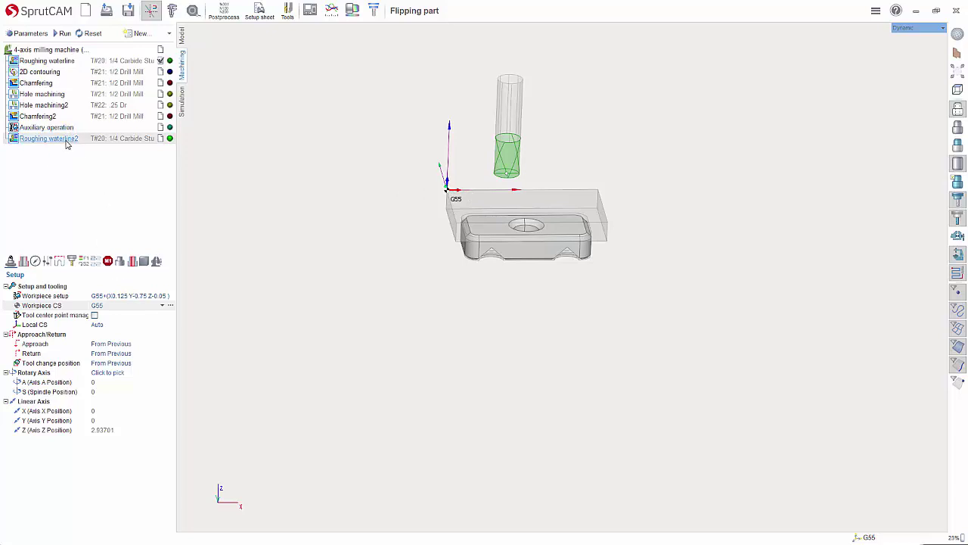
{"action": "key", "text": "Delete"}
{"action": "left_click", "coordinate": [513, 291]}
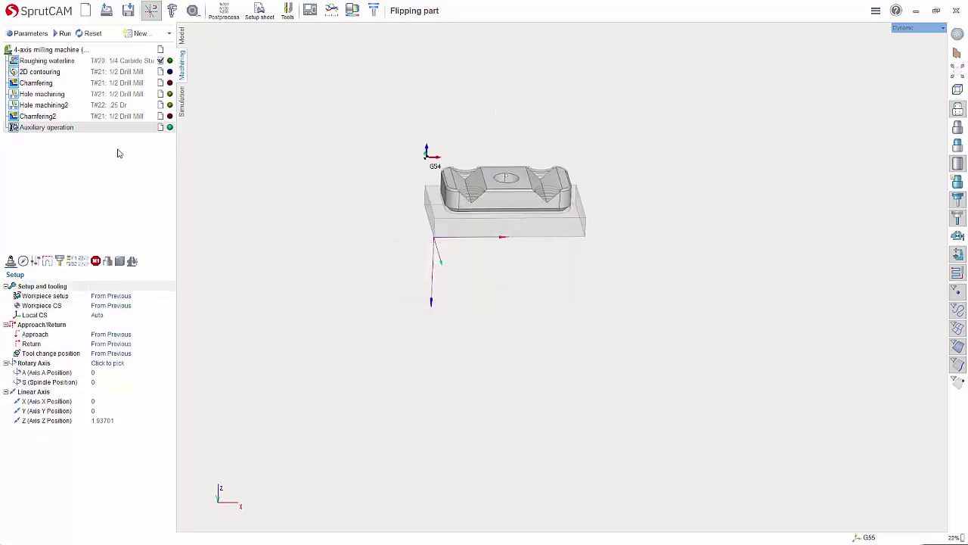
{"action": "left_click", "coordinate": [66, 62]}
{"action": "right_click", "coordinate": [70, 64]}
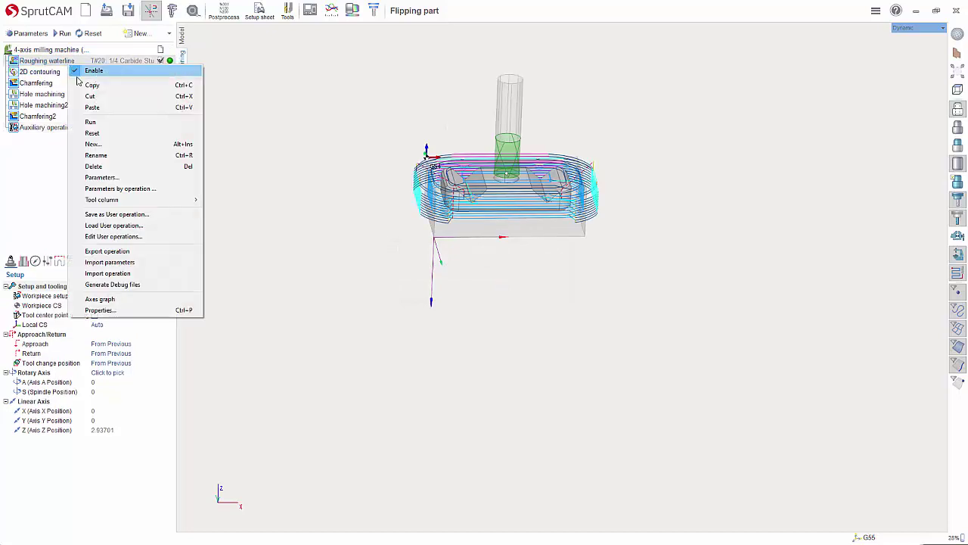
{"action": "left_click", "coordinate": [89, 85]}
{"action": "left_click", "coordinate": [44, 128]}
{"action": "right_click", "coordinate": [44, 127]}
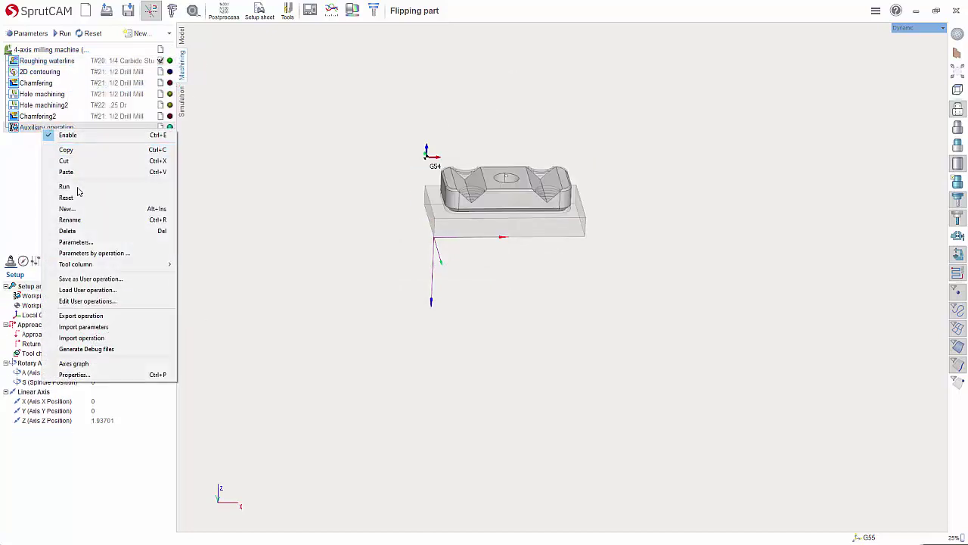
{"action": "left_click", "coordinate": [72, 171]}
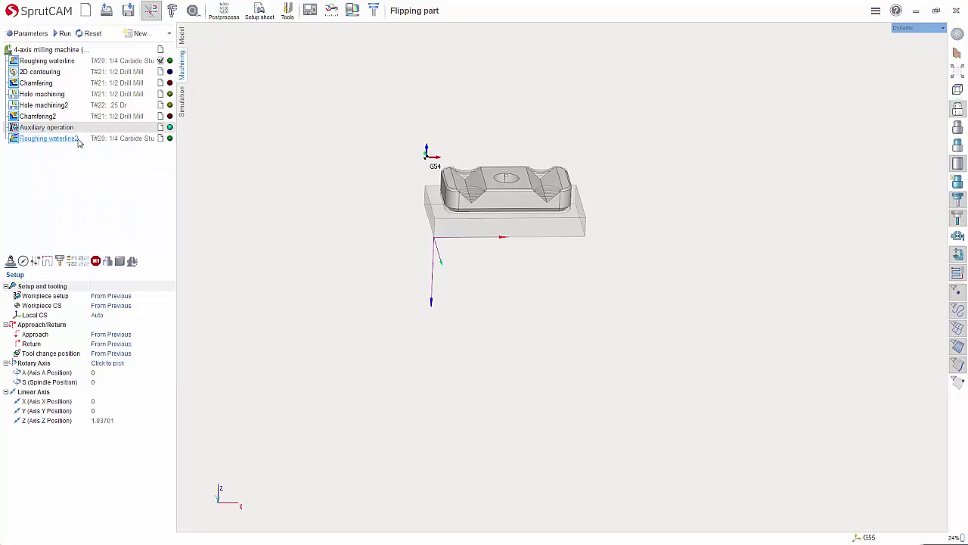
{"action": "left_click", "coordinate": [78, 142]}
Delete the active G55 coordinate system, leaving G54 active
{"action": "left_click", "coordinate": [855, 538]}
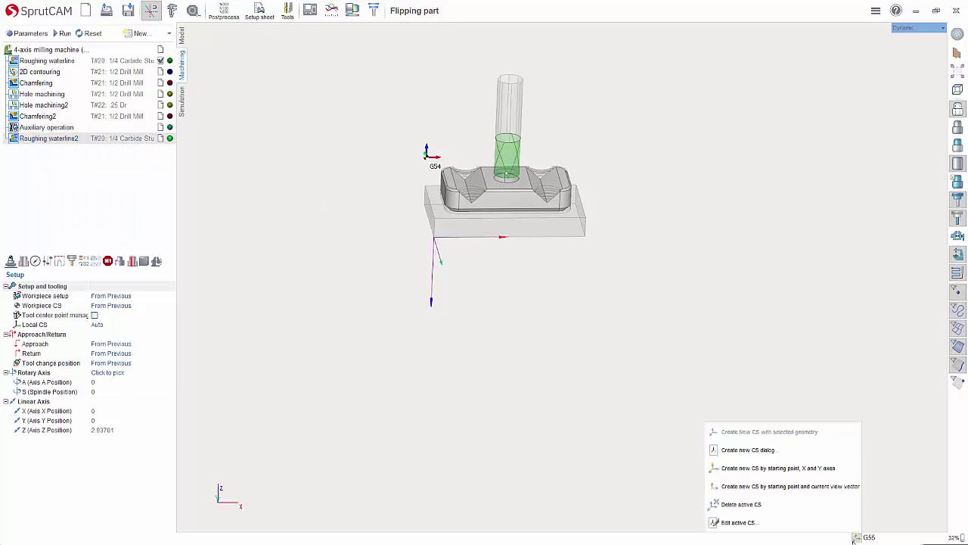
{"action": "left_click", "coordinate": [795, 505]}
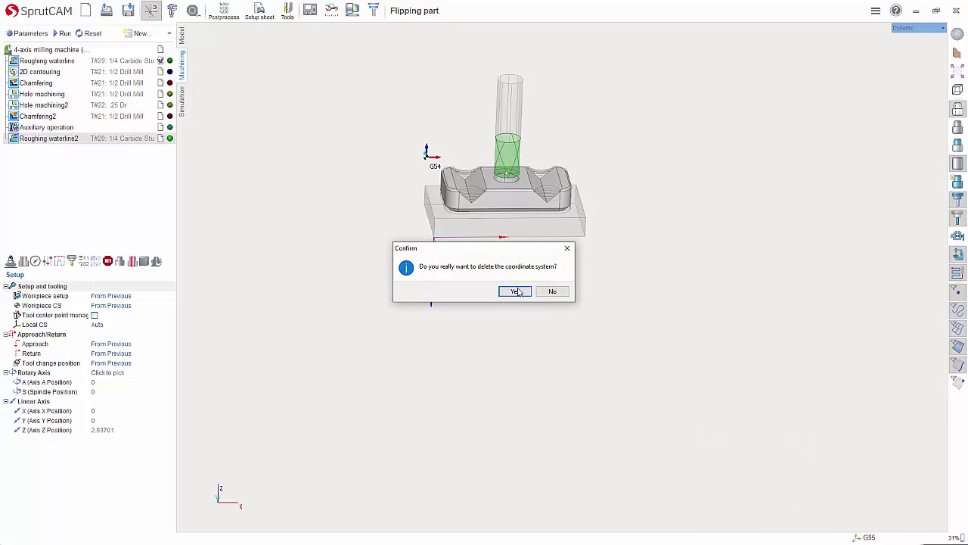
{"action": "left_click", "coordinate": [515, 293]}
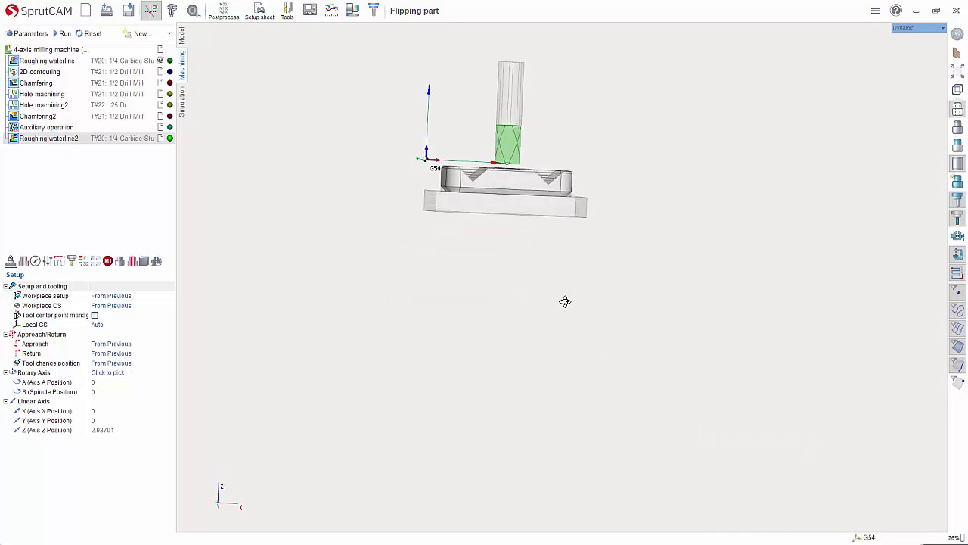
Turn the part upside down and start a new CS by starting point, X and Y axes
{"action": "middle_click_drag", "start_coordinate": [552, 322], "coordinate": [577, 107]}
{"action": "middle_click_drag", "start_coordinate": [572, 181], "coordinate": [501, 188]}
{"action": "scroll", "coordinate": [458, 211], "scroll_direction": "up", "scroll_amount": 4}
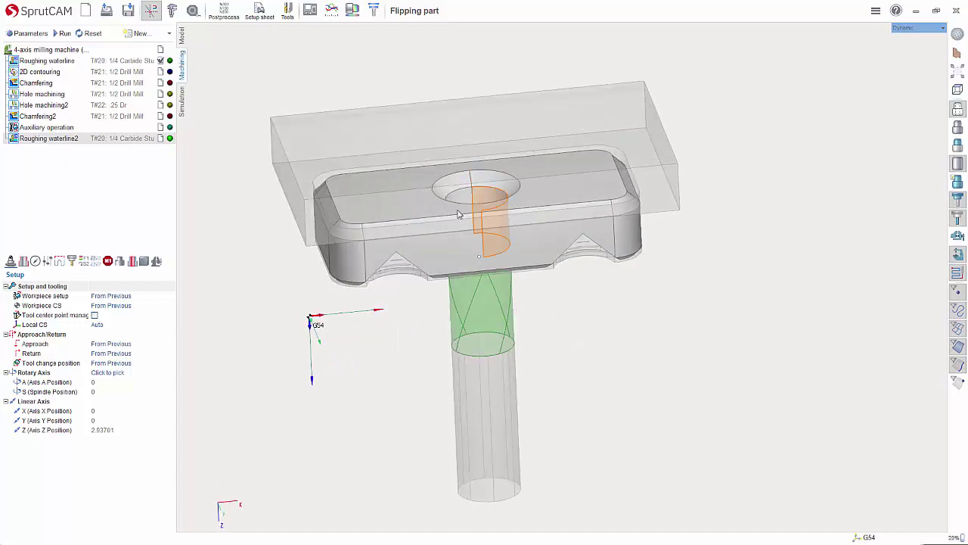
{"action": "mouse_move", "coordinate": [469, 147]}
{"action": "middle_mouse_down"}
{"action": "mouse_move", "coordinate": [459, 113]}
{"action": "mouse_move", "coordinate": [451, 154]}
{"action": "mouse_move", "coordinate": [460, 154]}
{"action": "middle_mouse_up"}
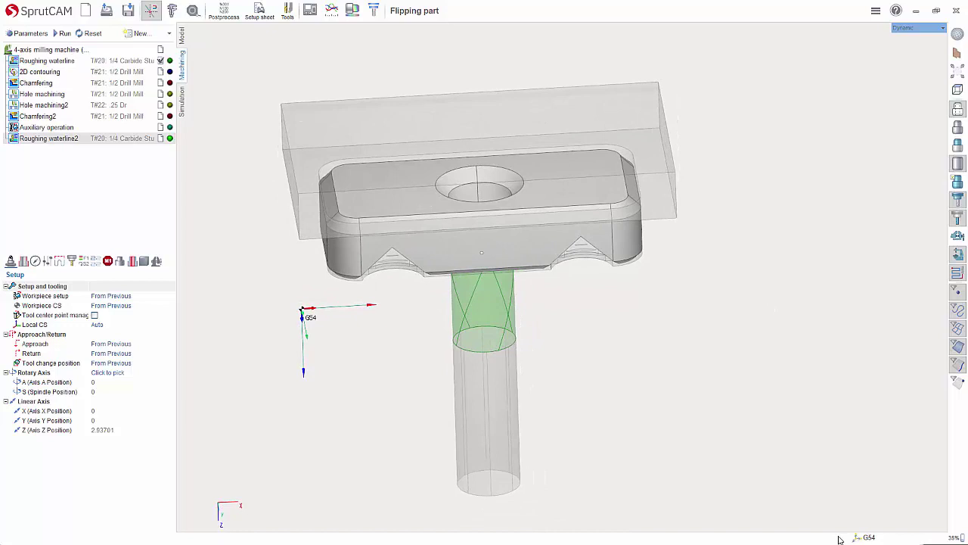
{"action": "left_click", "coordinate": [860, 538]}
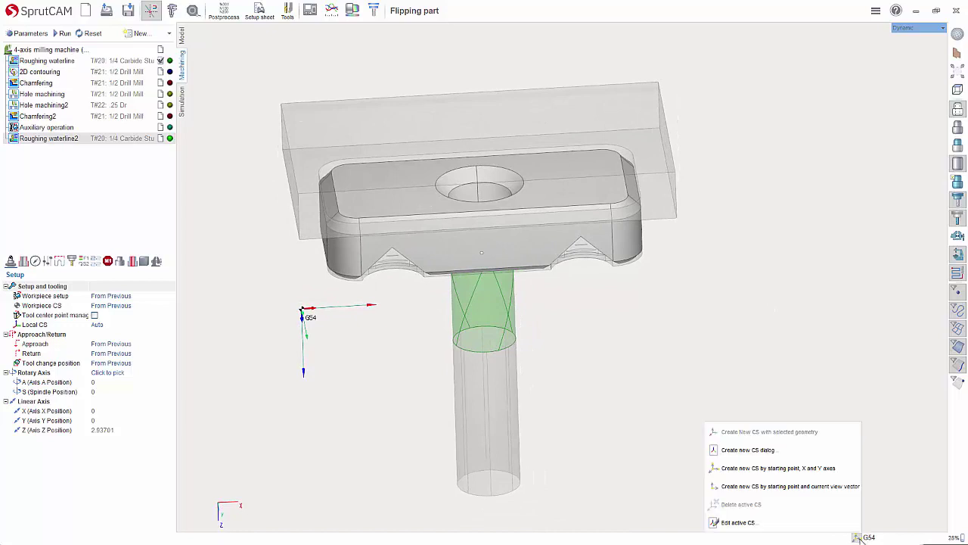
{"action": "left_click", "coordinate": [823, 468]}
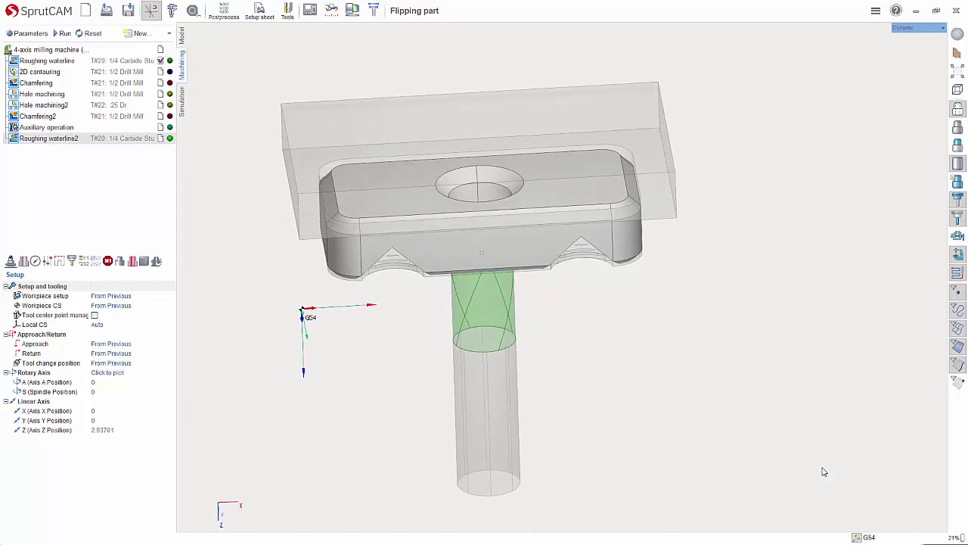
{"action": "key", "text": "f"}
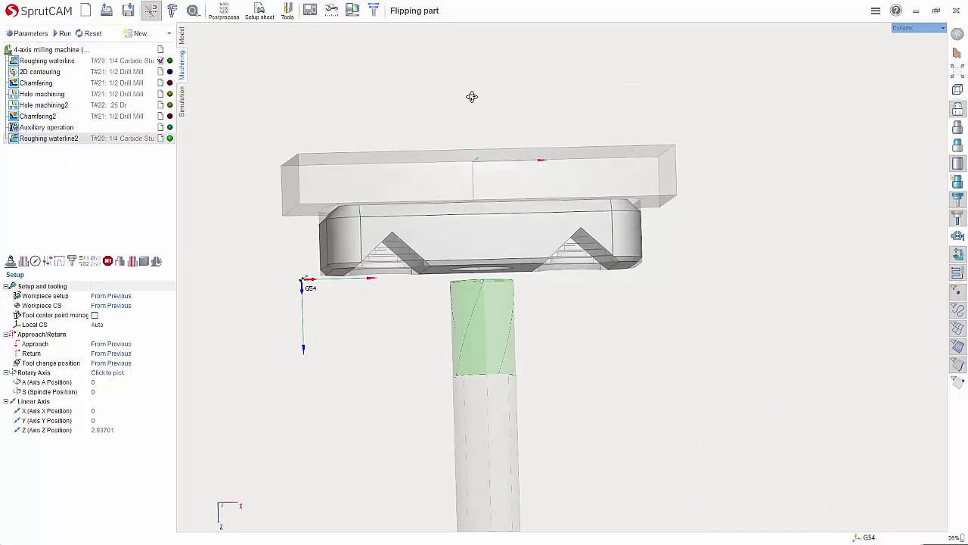
{"action": "key", "text": "i"}
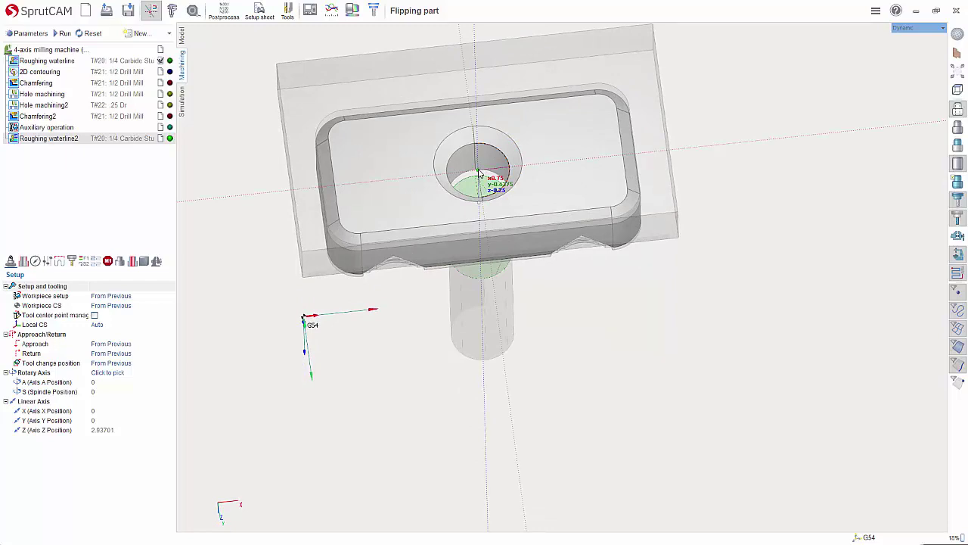
Snap Local CS1's origin to the hole centre and pick the pocket's top edge for the axis
{"action": "left_click", "coordinate": [478, 173]}
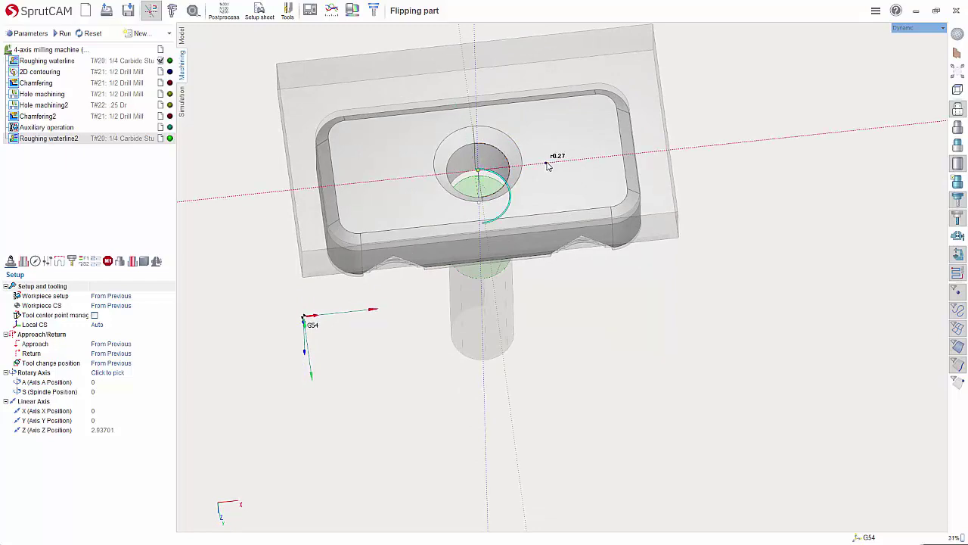
{"action": "right_click_drag", "start_coordinate": [601, 130], "coordinate": [560, 152]}
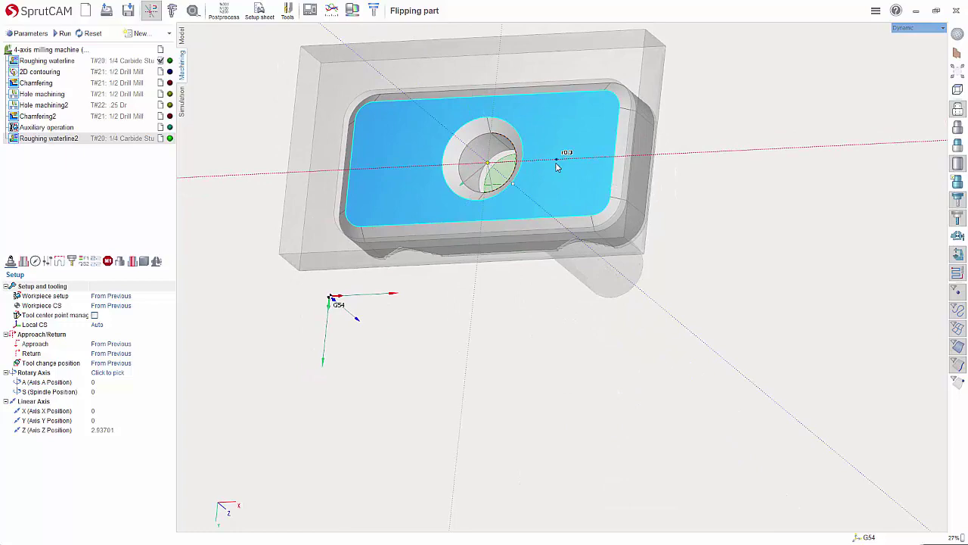
{"action": "left_click", "coordinate": [498, 101]}
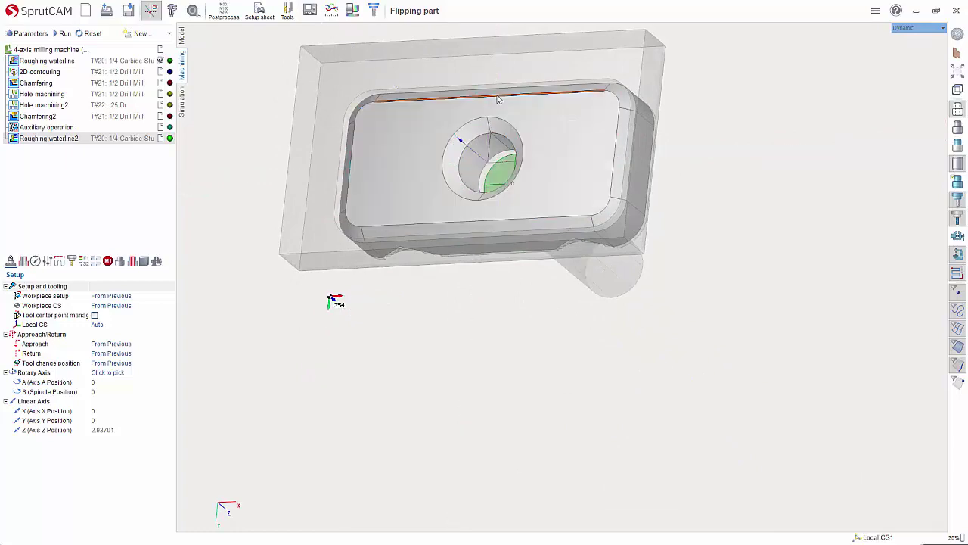
{"action": "mouse_move", "coordinate": [721, 205]}
{"action": "right_mouse_down"}
{"action": "mouse_move", "coordinate": [732, 226]}
{"action": "mouse_move", "coordinate": [730, 156]}
{"action": "mouse_move", "coordinate": [724, 208]}
{"action": "right_mouse_up"}
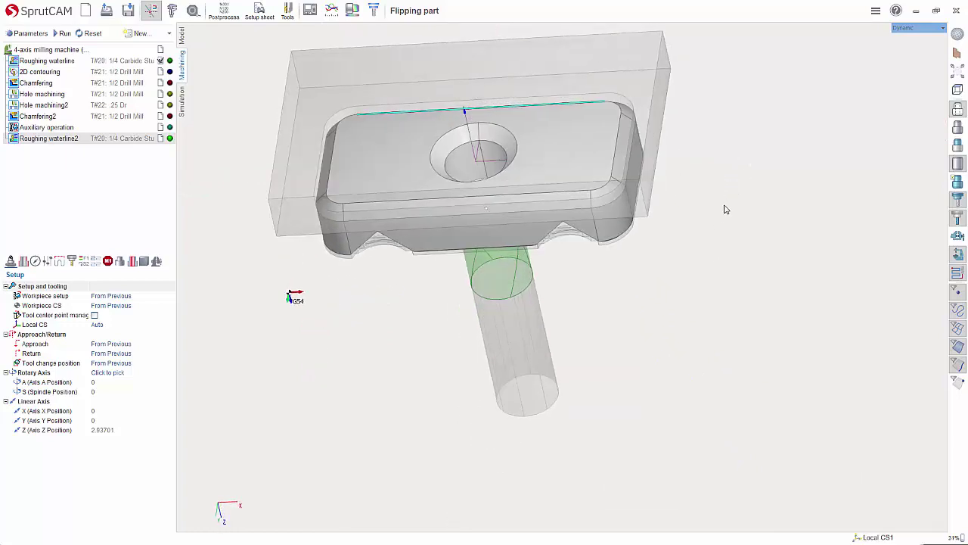
{"action": "right_click_drag", "start_coordinate": [396, 110], "coordinate": [486, 73]}
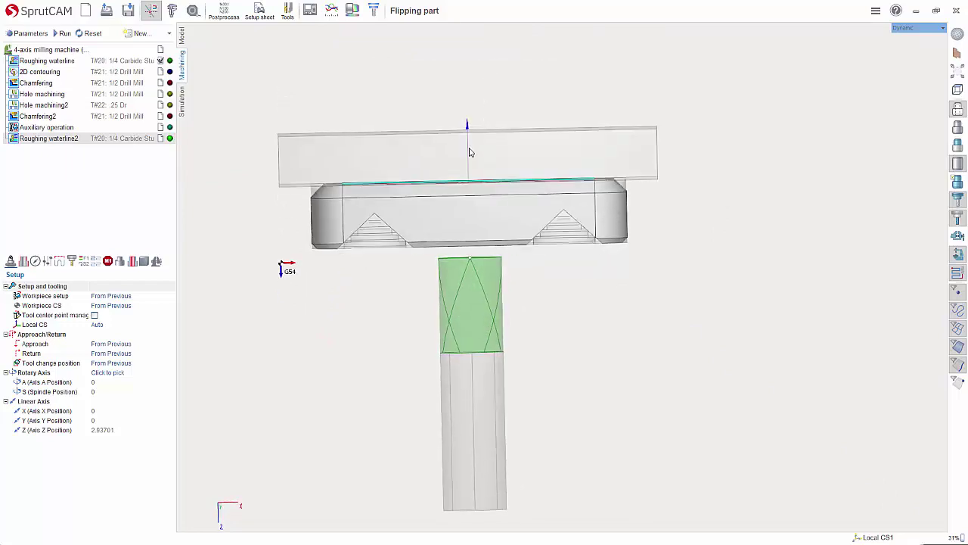
{"action": "right_click_drag", "start_coordinate": [472, 152], "coordinate": [454, 178]}
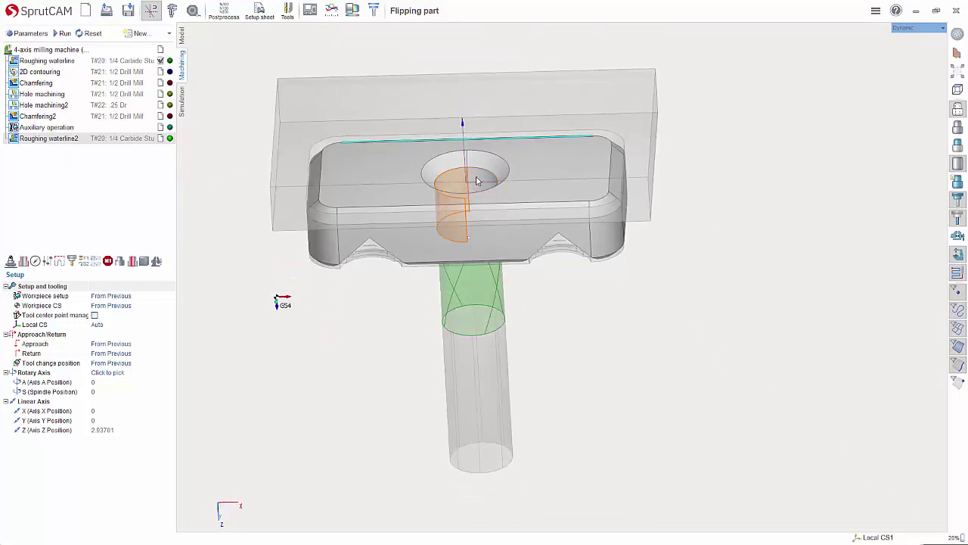
{"action": "left_click", "coordinate": [446, 180]}
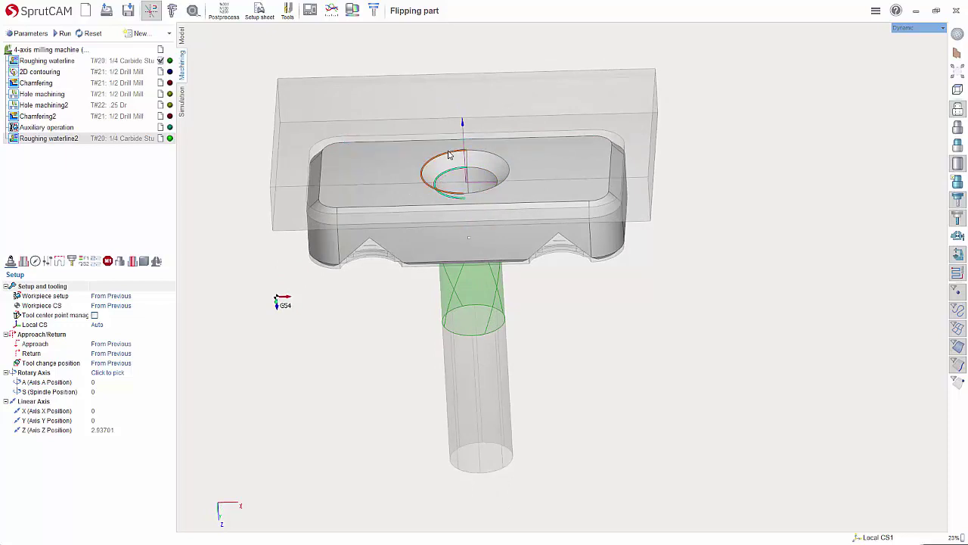
{"action": "left_click", "coordinate": [737, 292]}
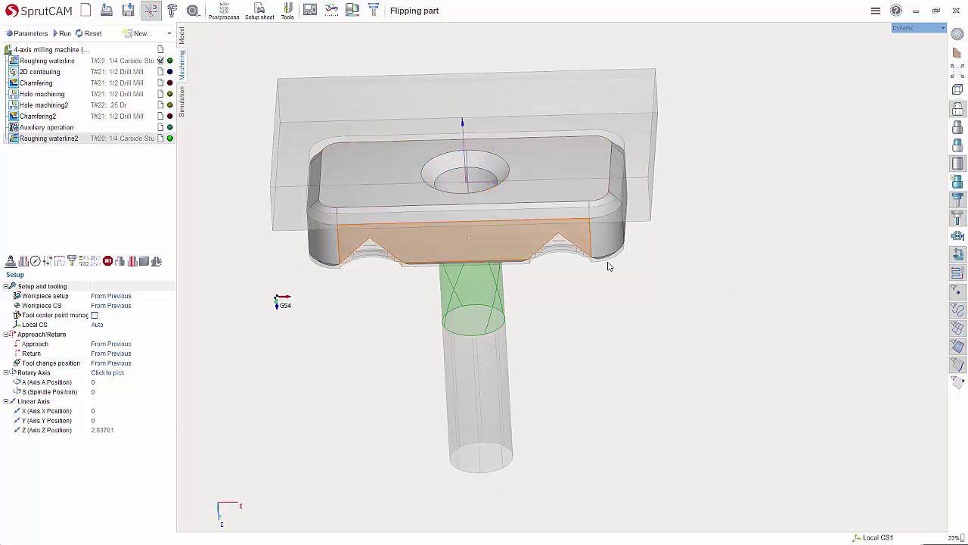
{"action": "key", "text": "KP_1"}
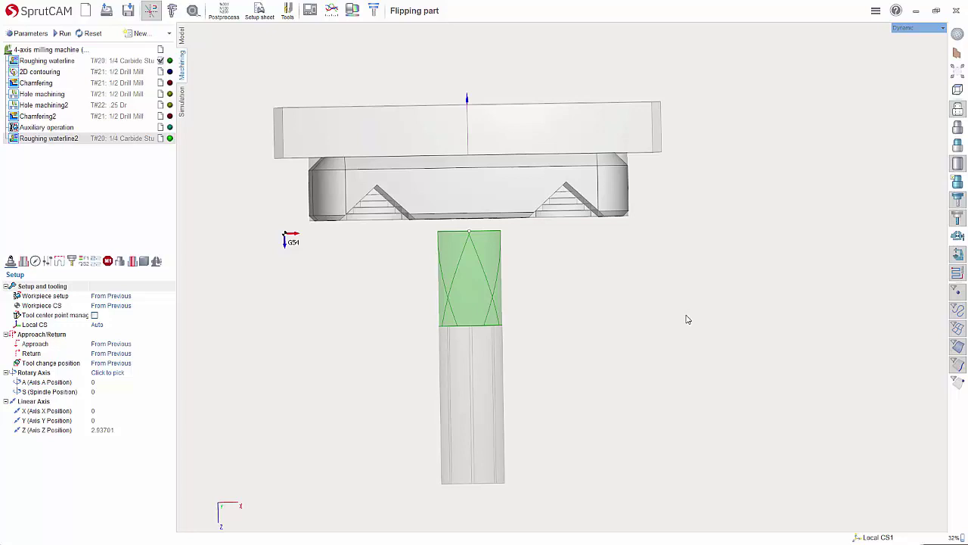
Rename the new local coordinate system to G55 and change its Z origin to -5
{"action": "left_click", "coordinate": [856, 538]}
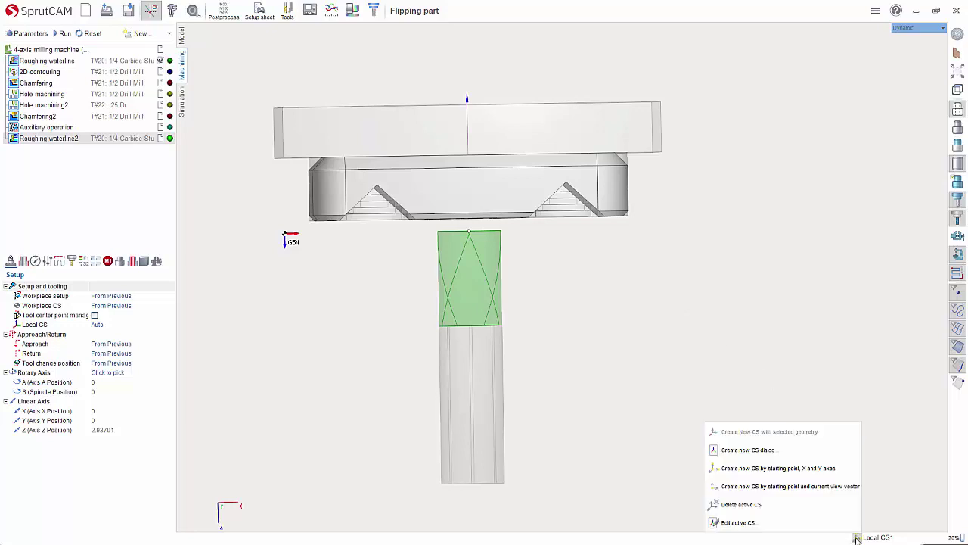
{"action": "left_click", "coordinate": [780, 526]}
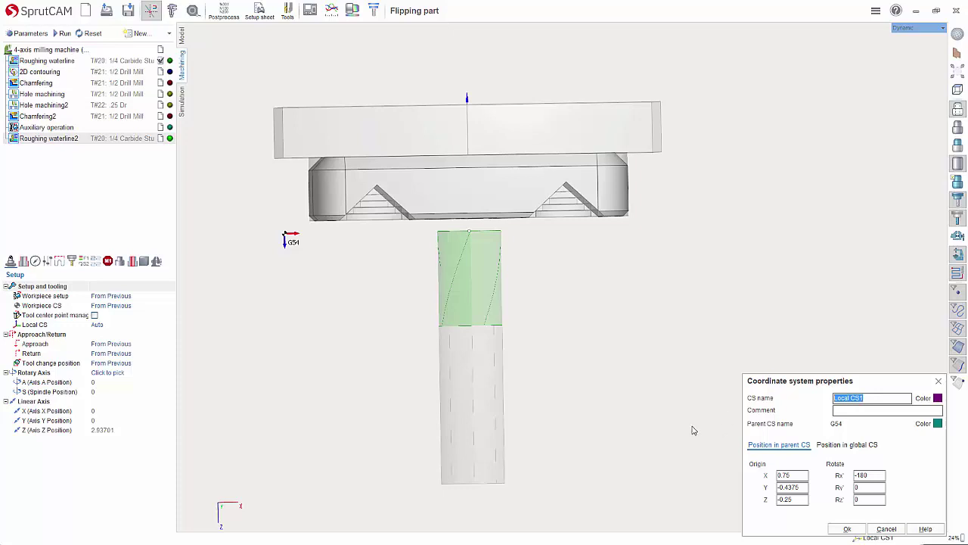
{"action": "type", "text": "G55"}
{"action": "left_click_drag", "start_coordinate": [796, 500], "coordinate": [777, 499]}
{"action": "type", "text": "-5"}
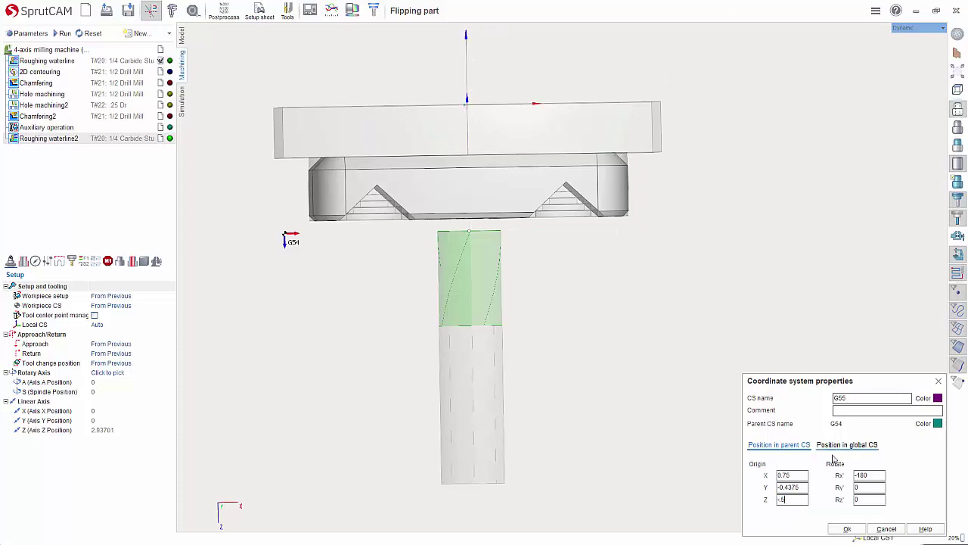
{"action": "left_click", "coordinate": [849, 528]}
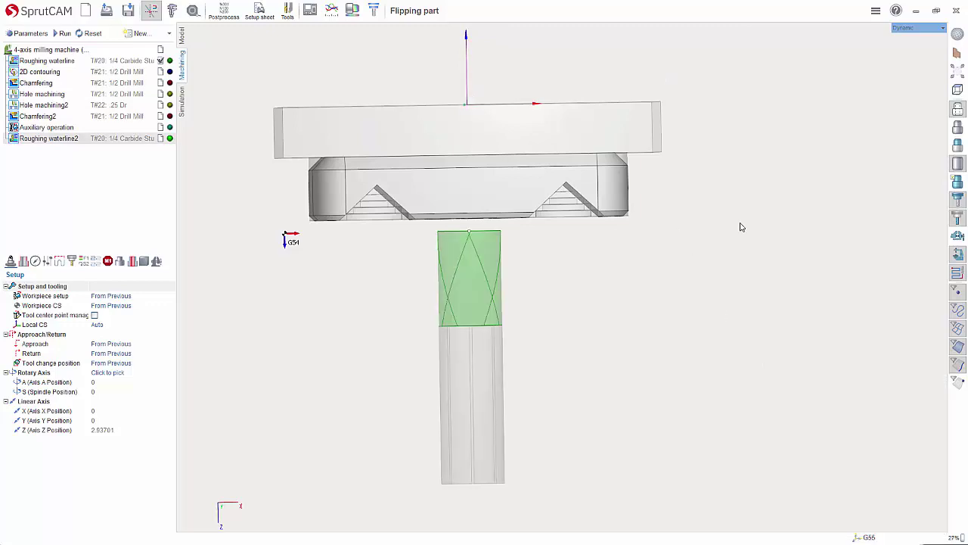
{"action": "right_click_drag", "start_coordinate": [739, 225], "coordinate": [688, 298]}
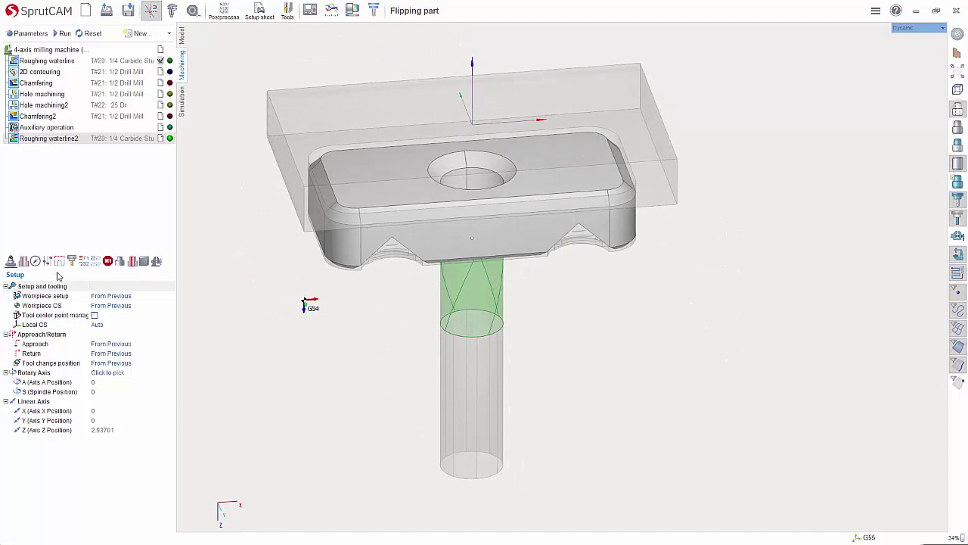
Set the operation's workpiece setup geometrical CS to G55
{"action": "left_click", "coordinate": [149, 298]}
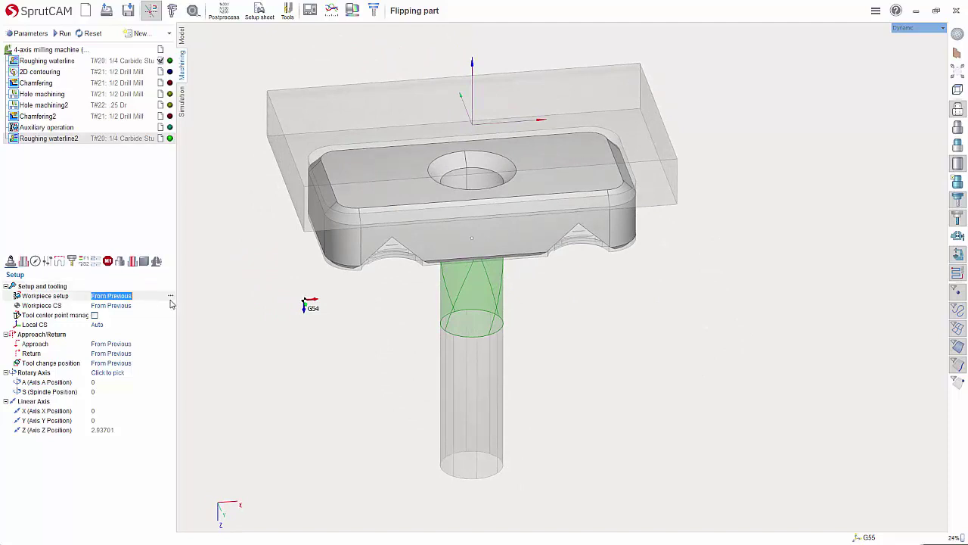
{"action": "left_click", "coordinate": [170, 296]}
{"action": "left_click", "coordinate": [45, 90]}
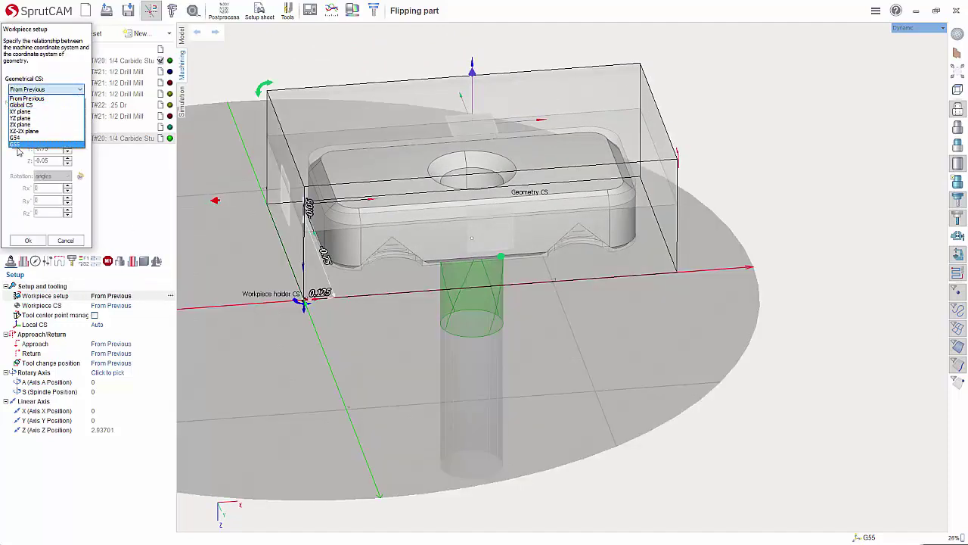
{"action": "left_click", "coordinate": [19, 145]}
{"action": "left_click", "coordinate": [28, 241]}
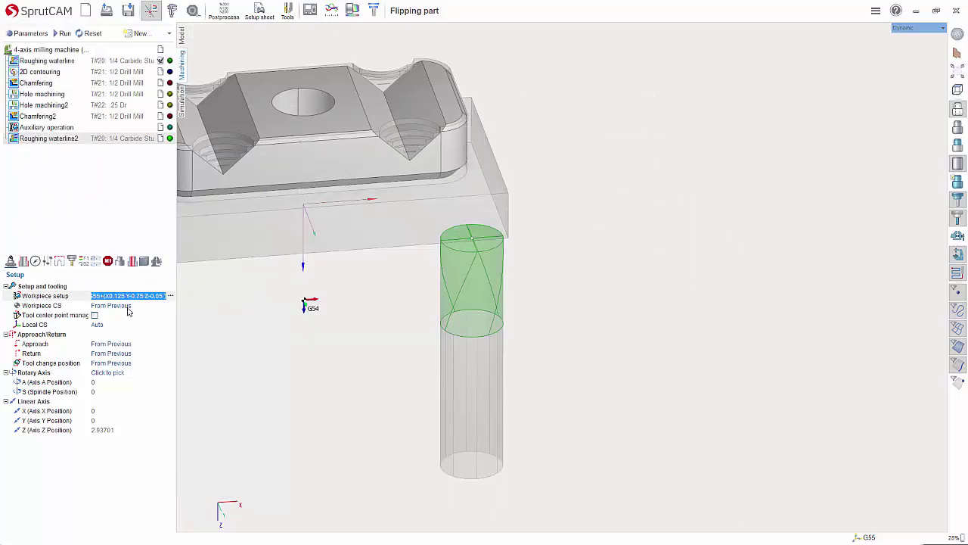
Set the workpiece CS mode to G55 with LCS number 55
{"action": "left_click", "coordinate": [130, 306]}
{"action": "left_click", "coordinate": [170, 306]}
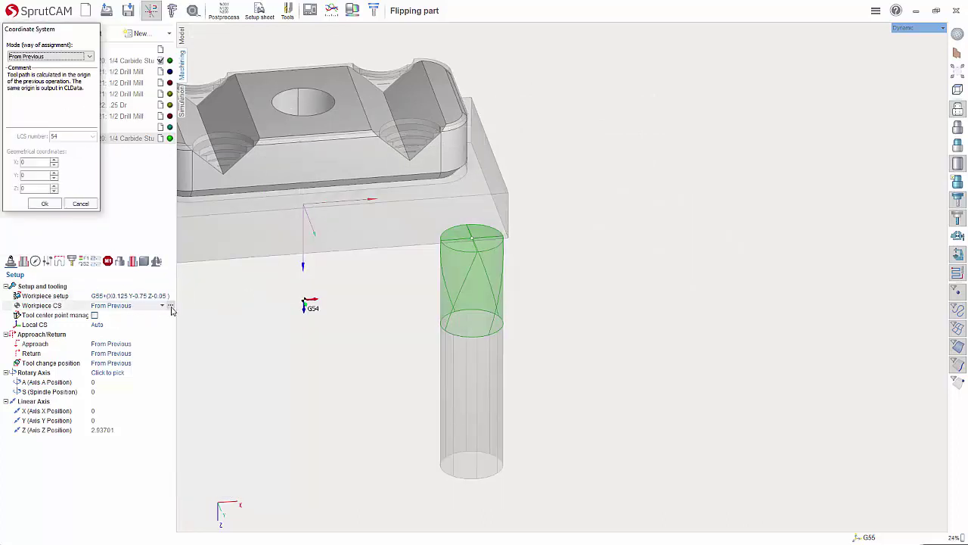
{"action": "left_click", "coordinate": [64, 57]}
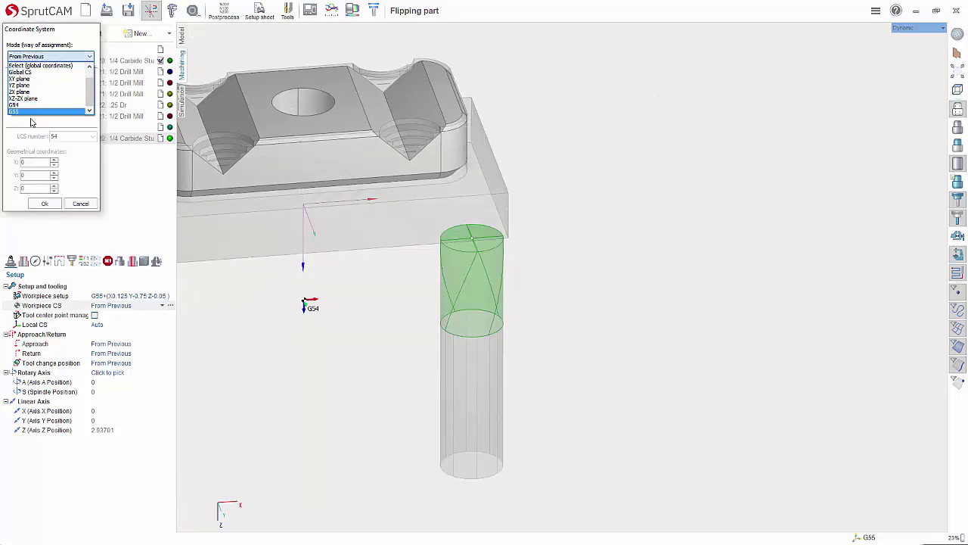
{"action": "left_click", "coordinate": [34, 114]}
{"action": "left_click", "coordinate": [92, 136]}
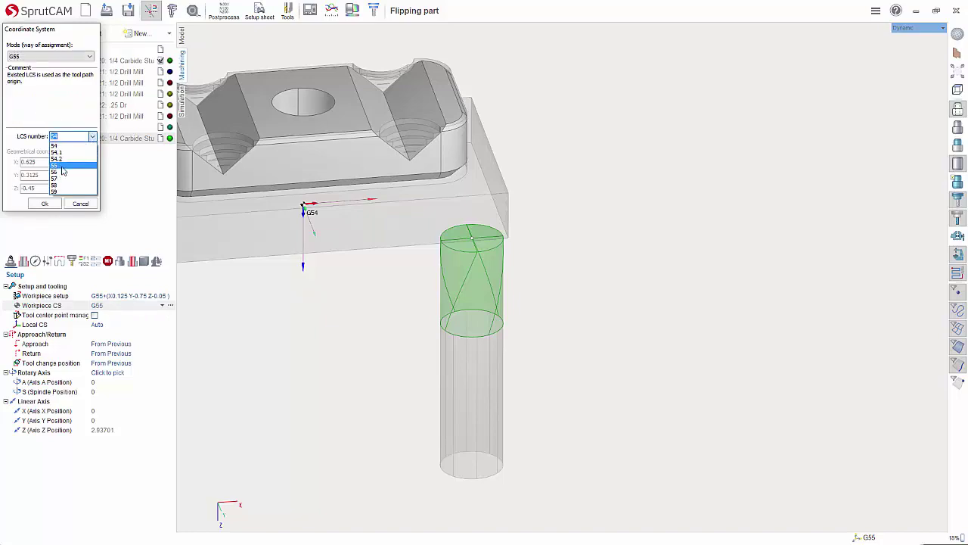
{"action": "left_click", "coordinate": [66, 165]}
{"action": "left_click", "coordinate": [47, 203]}
{"action": "middle_click_drag", "start_coordinate": [401, 299], "coordinate": [416, 27]}
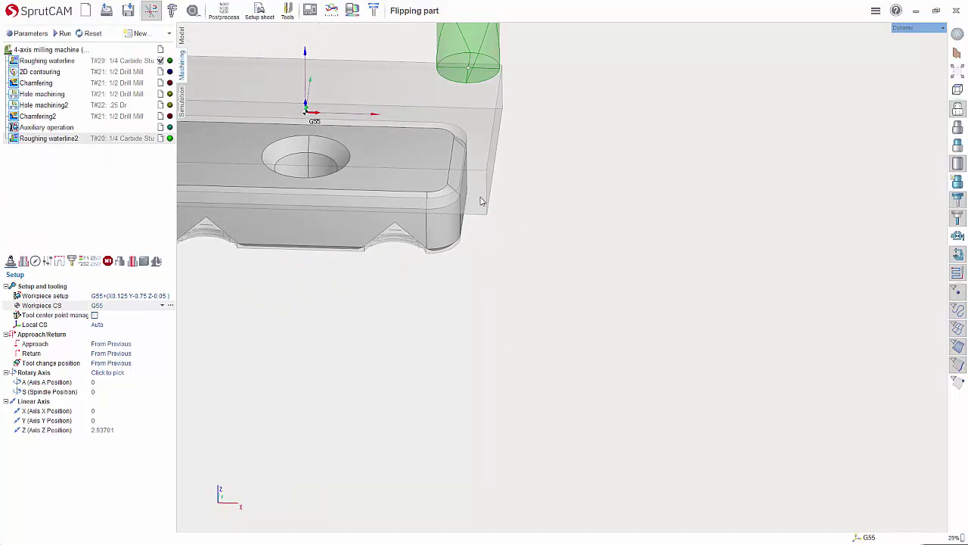